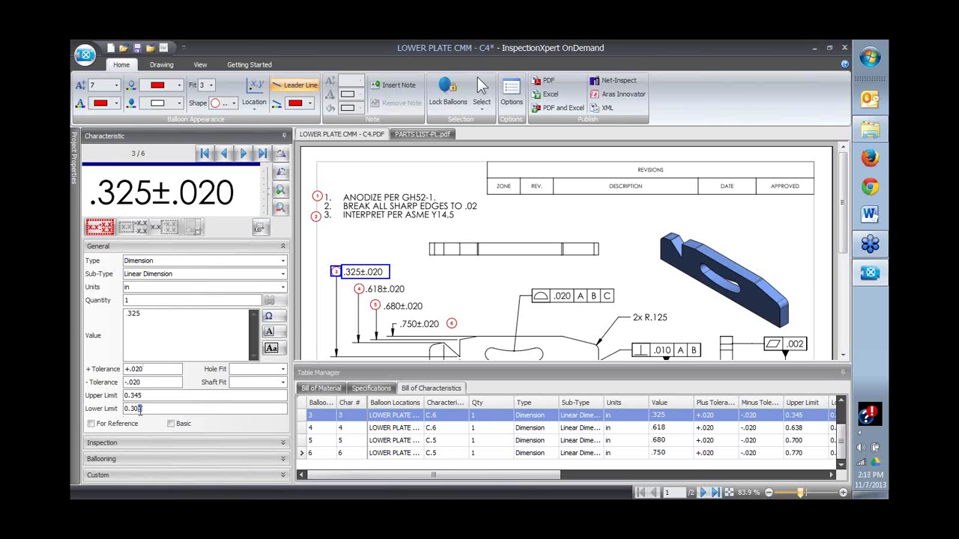
- Balloon the 2x R.125 radius dimension on the lower plate drawing
click(365, 348)
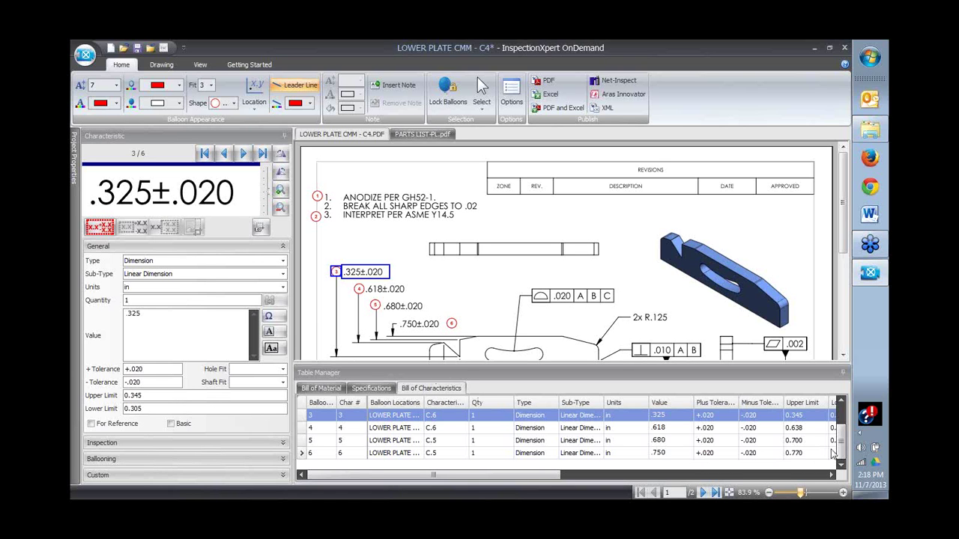
scroll(842, 454, up, 1)
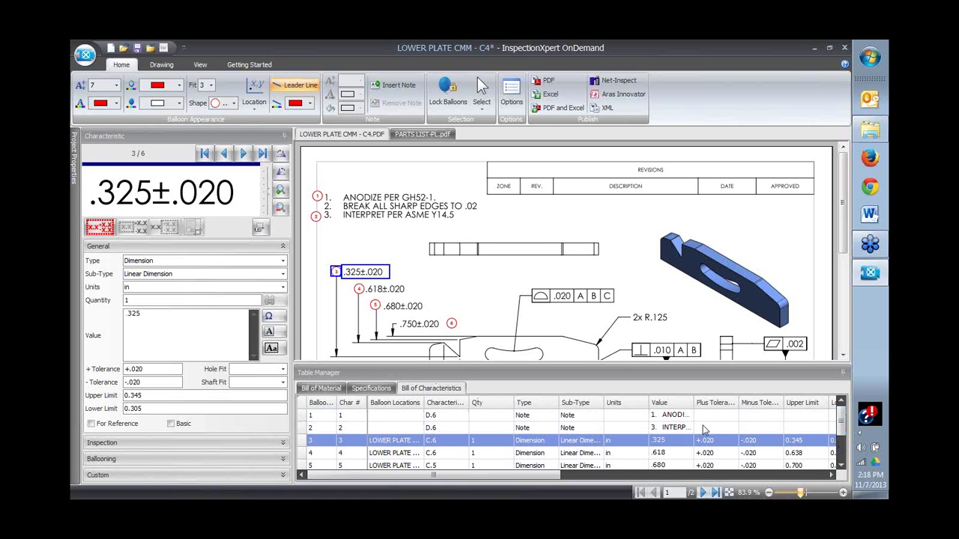
scroll(842, 423, down, 1)
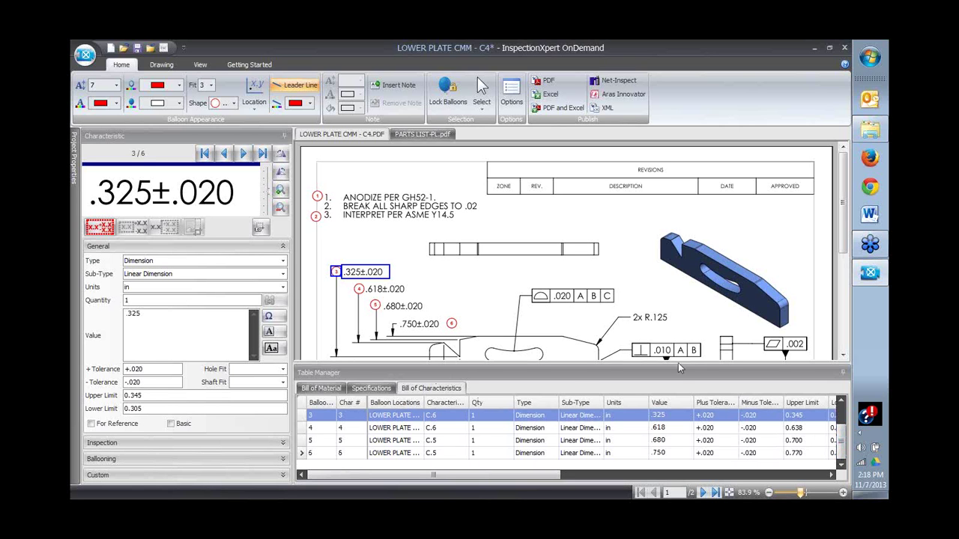
drag(632, 308, 672, 335)
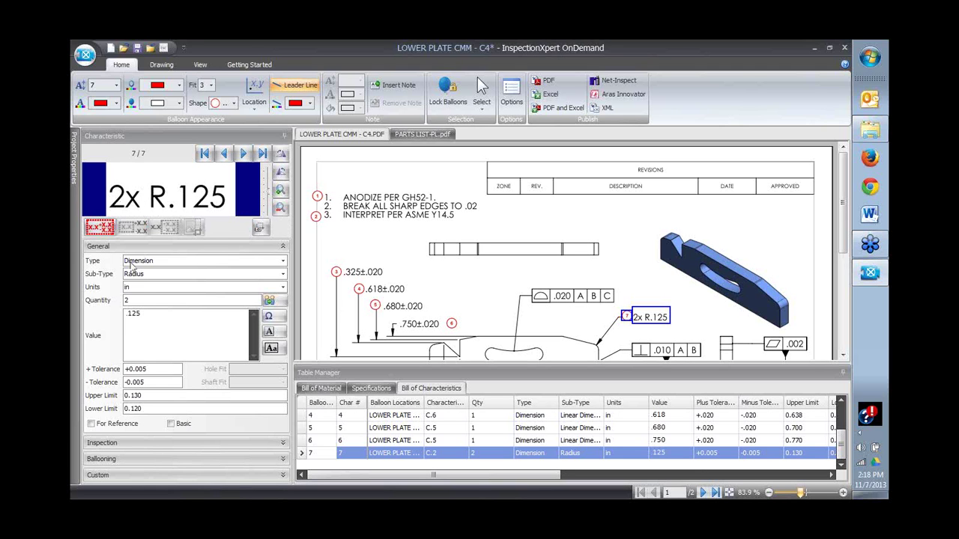
- Review the new radius's quantity, value and tolerances, and the project's default length and angular tolerances by precision
double_click(131, 301)
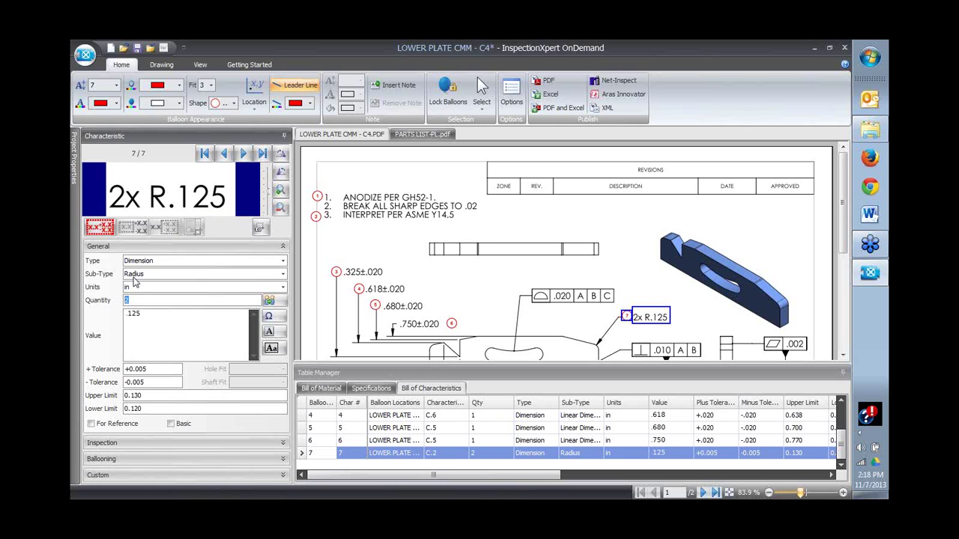
click(167, 314)
click(173, 369)
drag(163, 383, 124, 383)
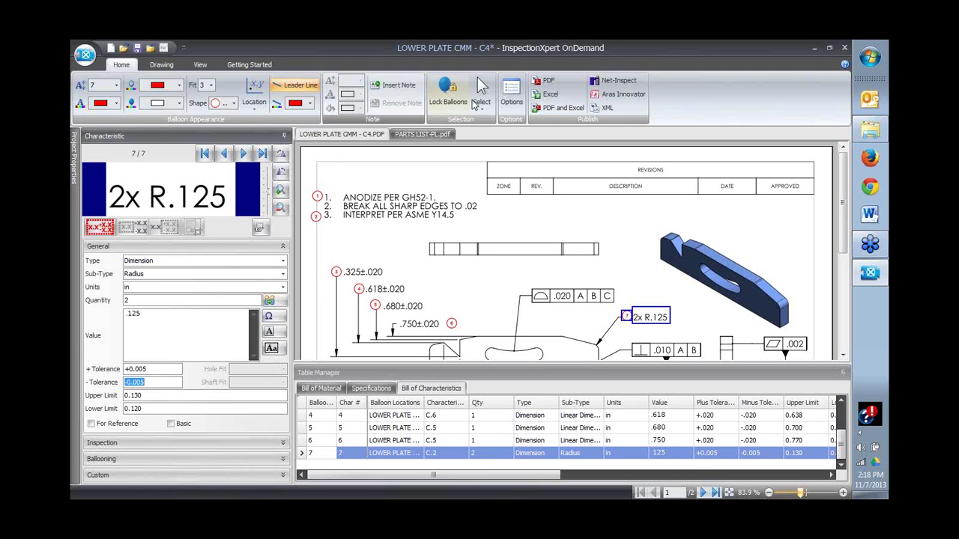
click(511, 93)
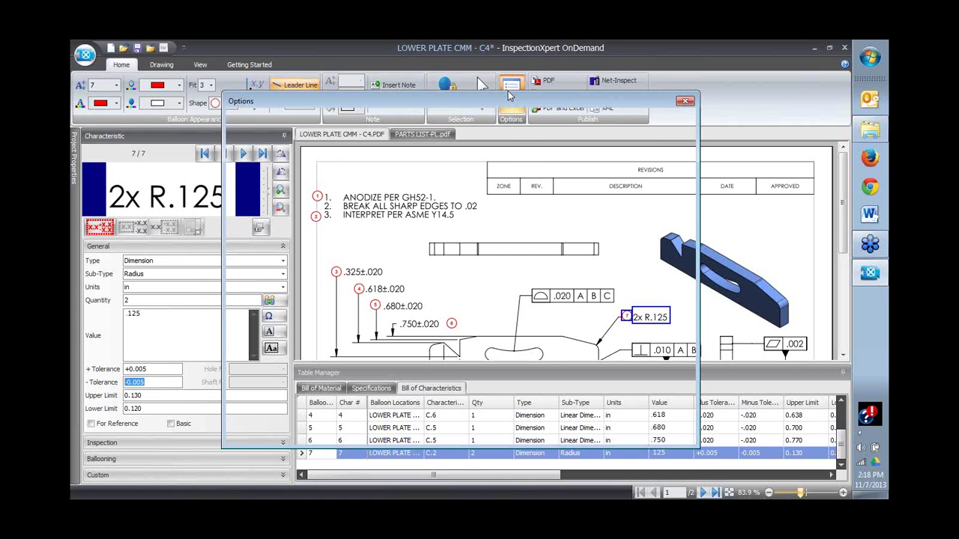
click(324, 123)
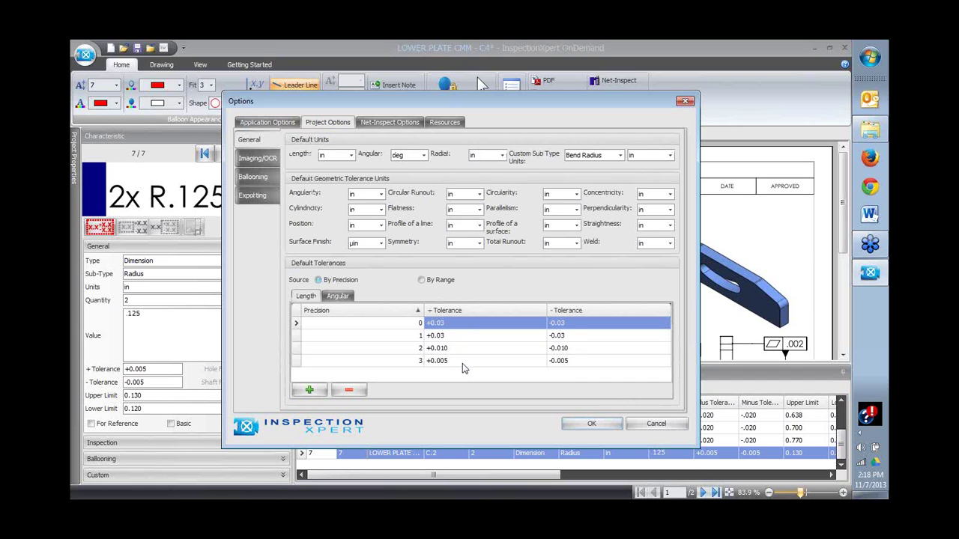
click(338, 296)
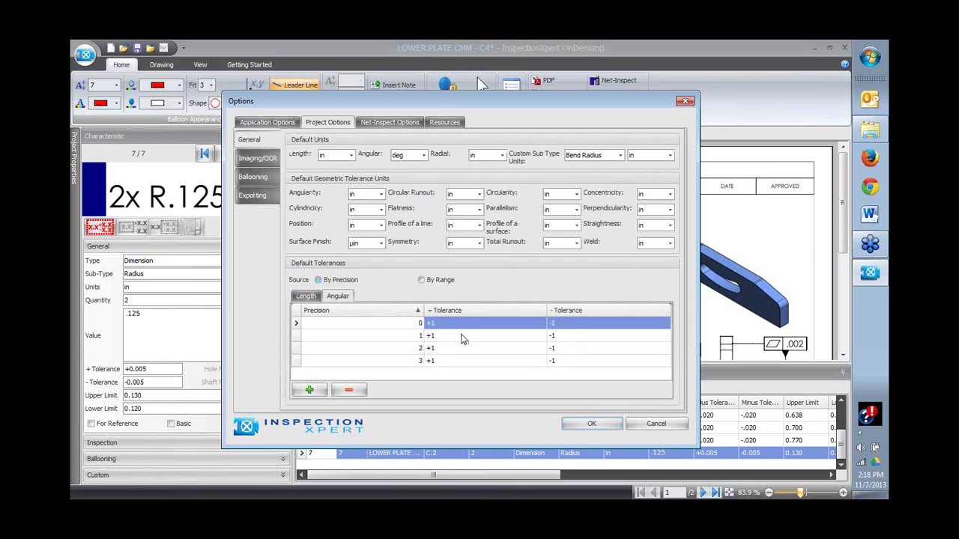
click(307, 297)
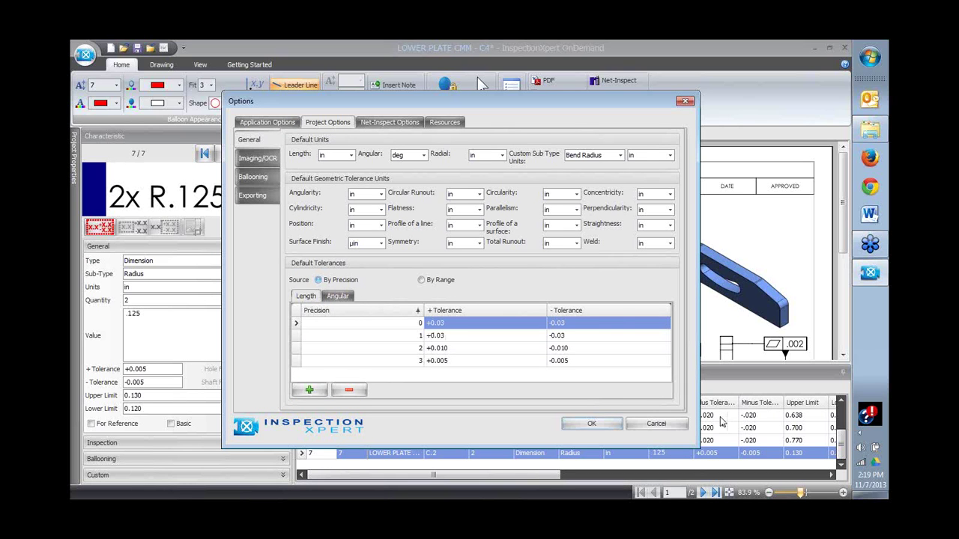
click(673, 428)
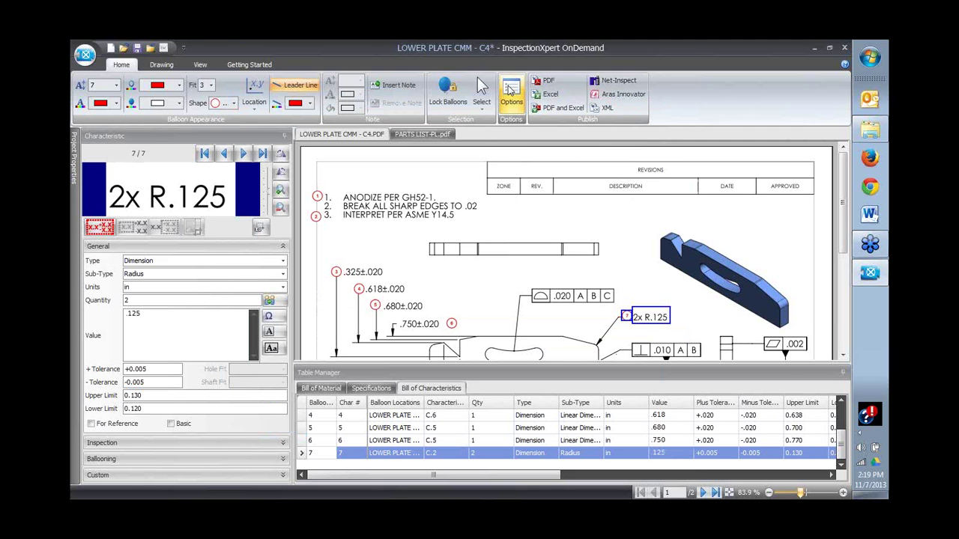
- Balloon the .020 A B C feature control frame above the slot and set its geometric characteristic to Profile of a surface
drag(529, 285, 619, 310)
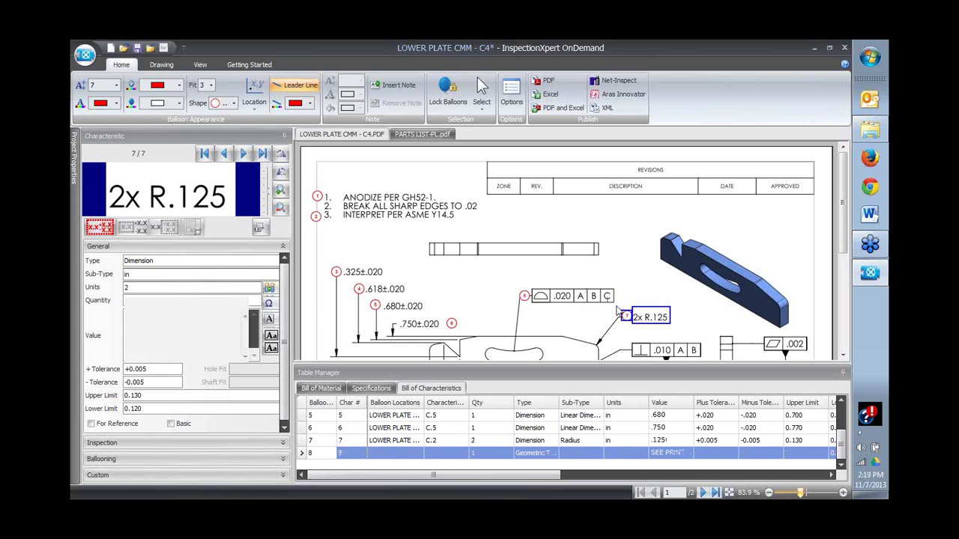
click(110, 318)
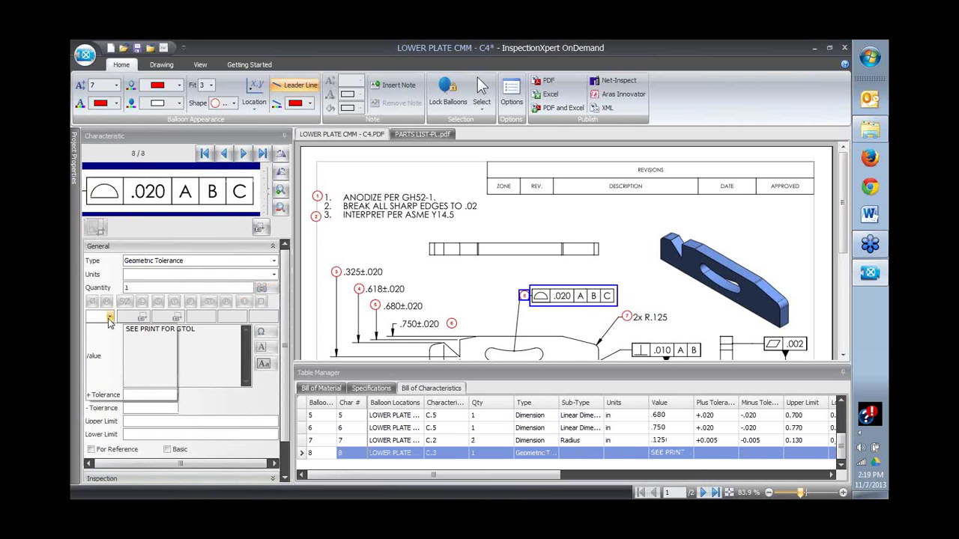
scroll(120, 375, down, 2)
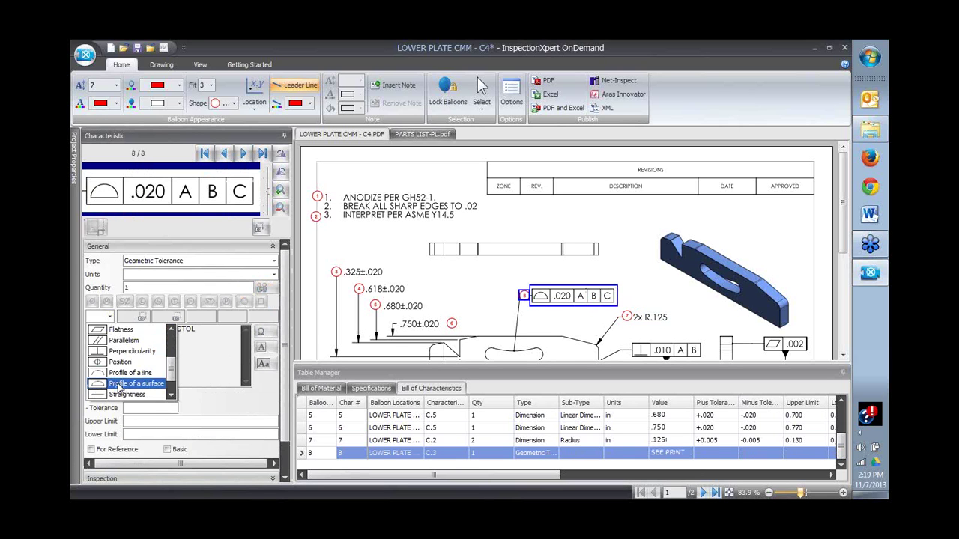
click(118, 374)
click(552, 312)
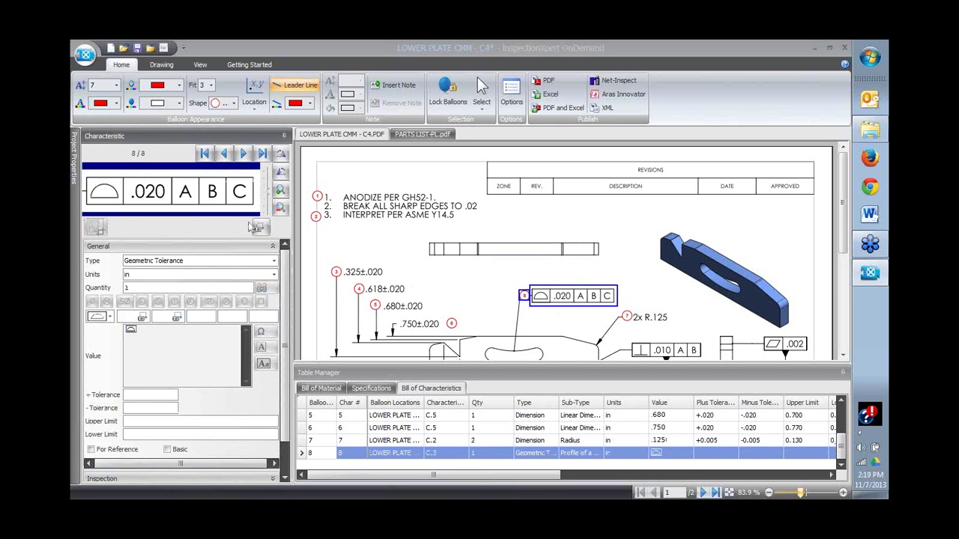
- Capture .020 from the feature control frame as the profile tolerance and enter A, B and C as its datum references
click(149, 192)
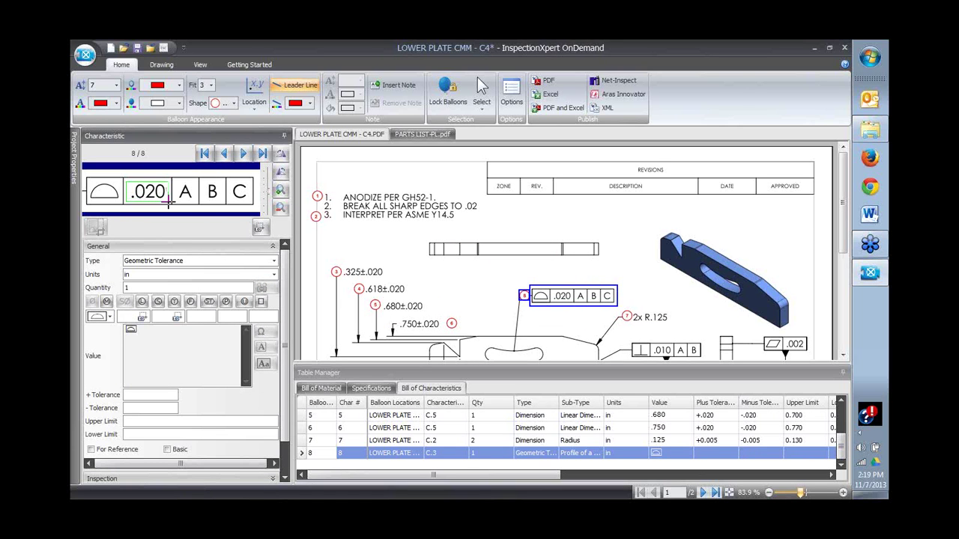
click(144, 317)
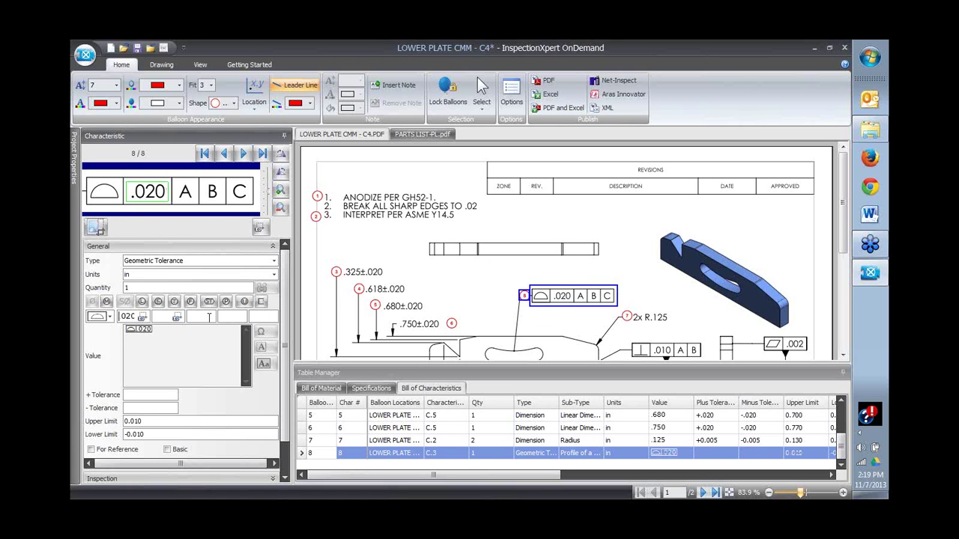
click(205, 315)
text(A)
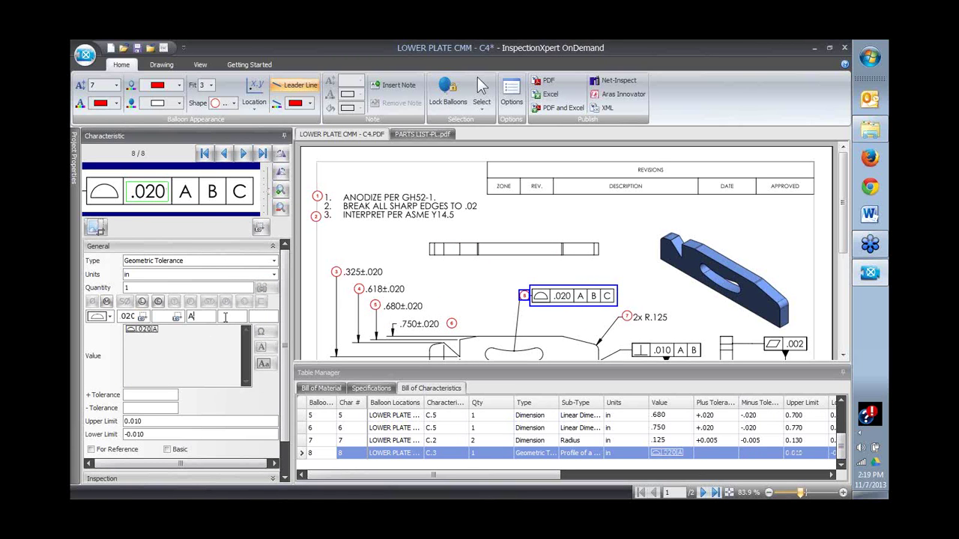
click(241, 317)
text(B)
click(255, 316)
text(C)
click(200, 357)
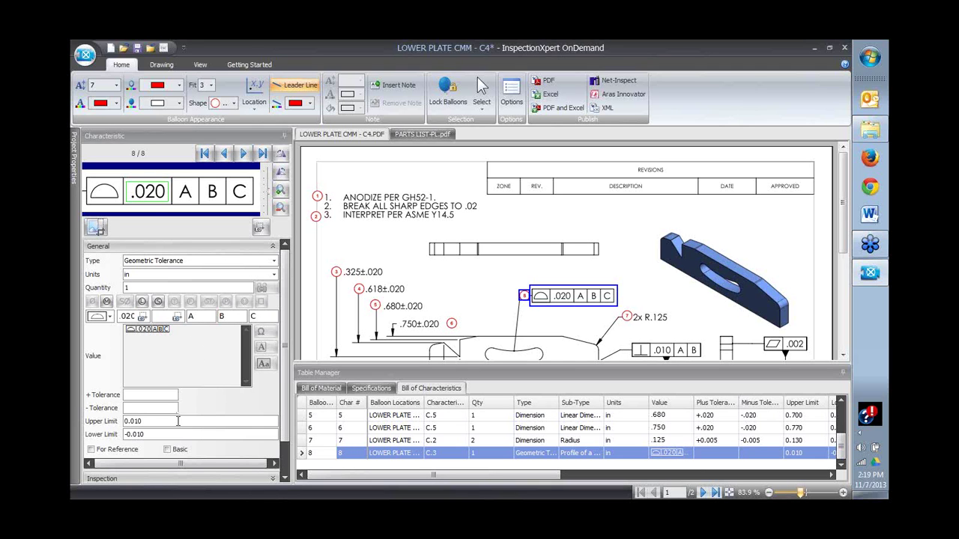
- Check the upper and lower limits calculated for the surface profile tolerance
click(146, 424)
double_click(146, 425)
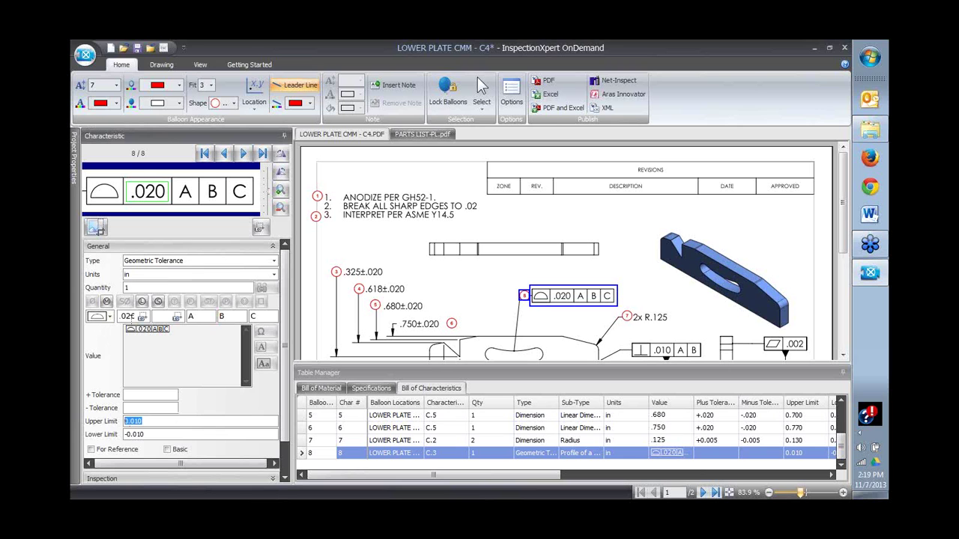
click(141, 434)
double_click(141, 434)
click(382, 365)
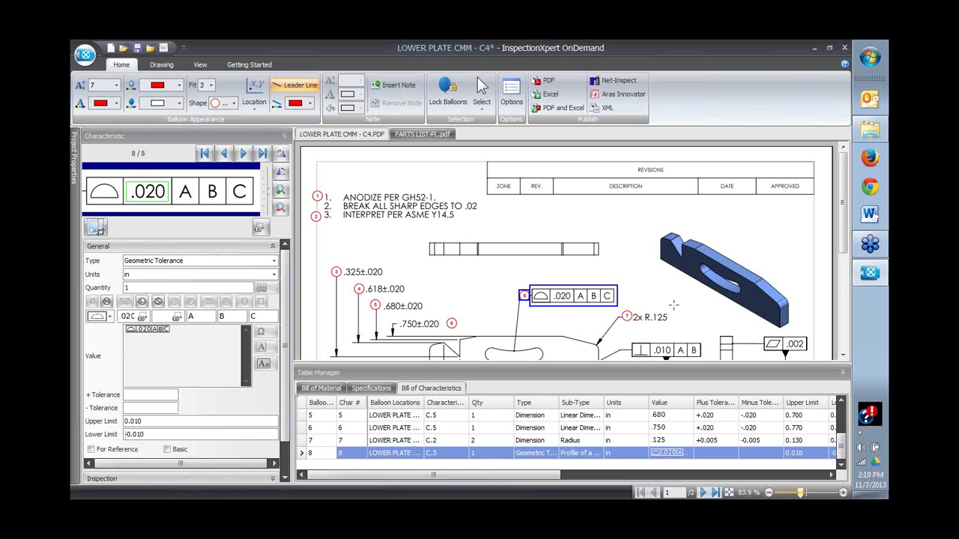
- Move the surface profile tolerance ahead of the 2x R.125 radius in the Bill of Characteristics so it takes balloon number 7
click(842, 493)
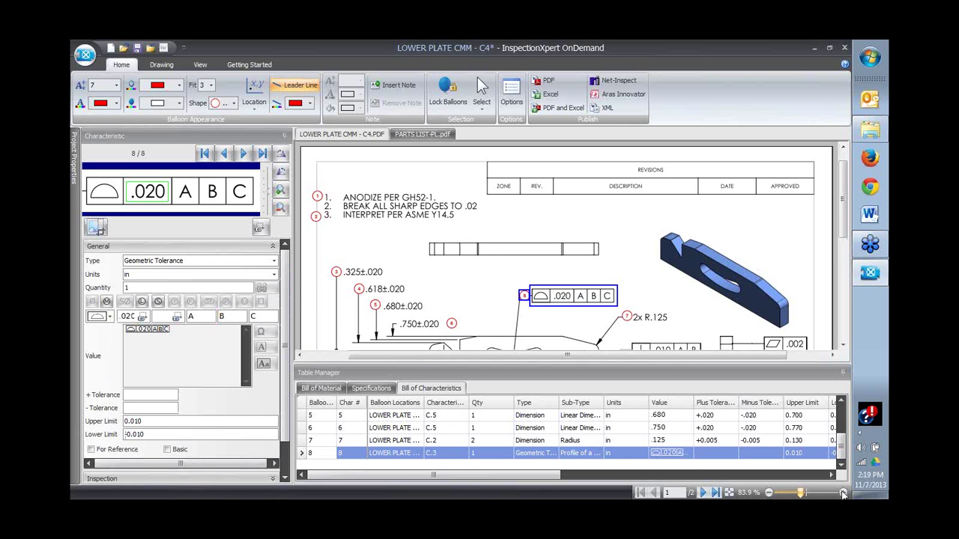
click(842, 493)
drag(844, 224, 846, 250)
click(311, 453)
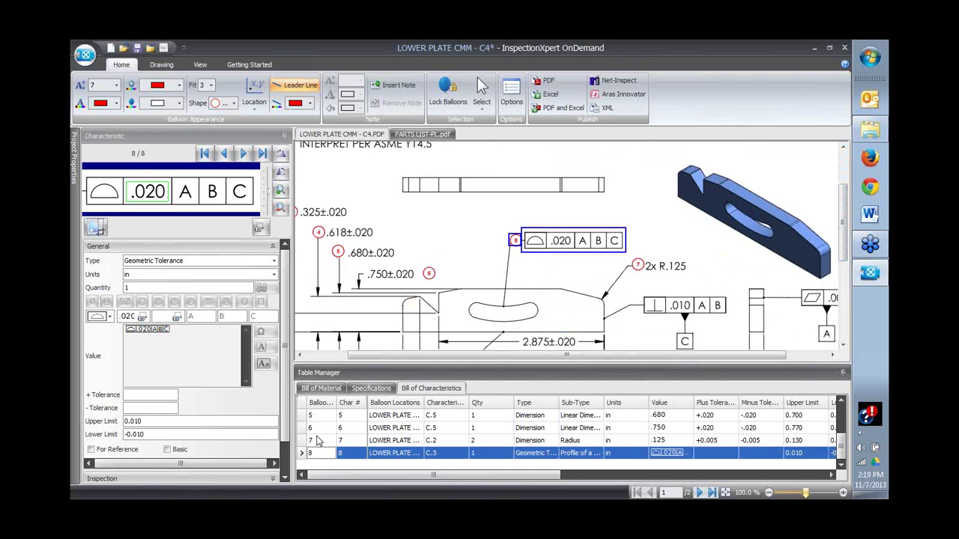
drag(317, 441, 318, 442)
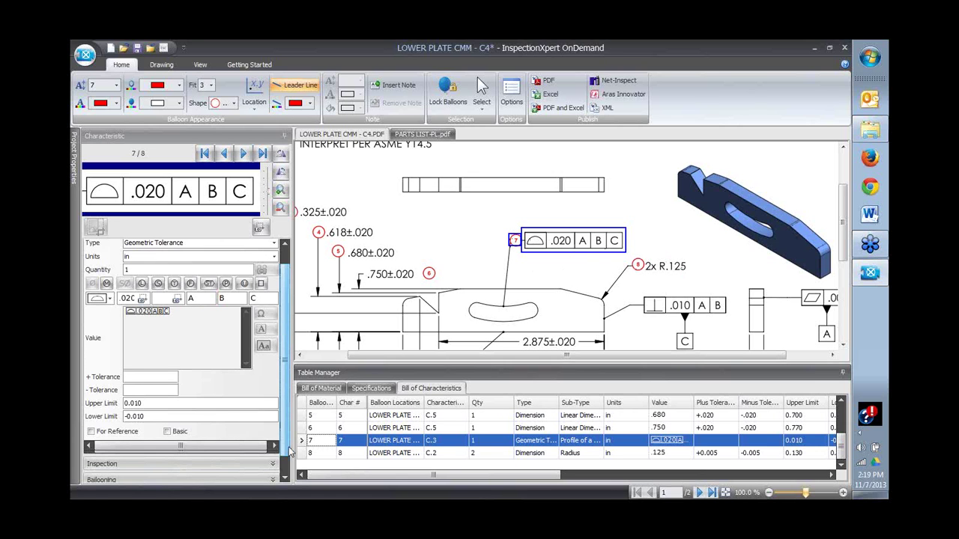
- Set the 2x R.125 radius's inspection operation to Drilling and its classification to Critical
scroll(284, 436, down, 1)
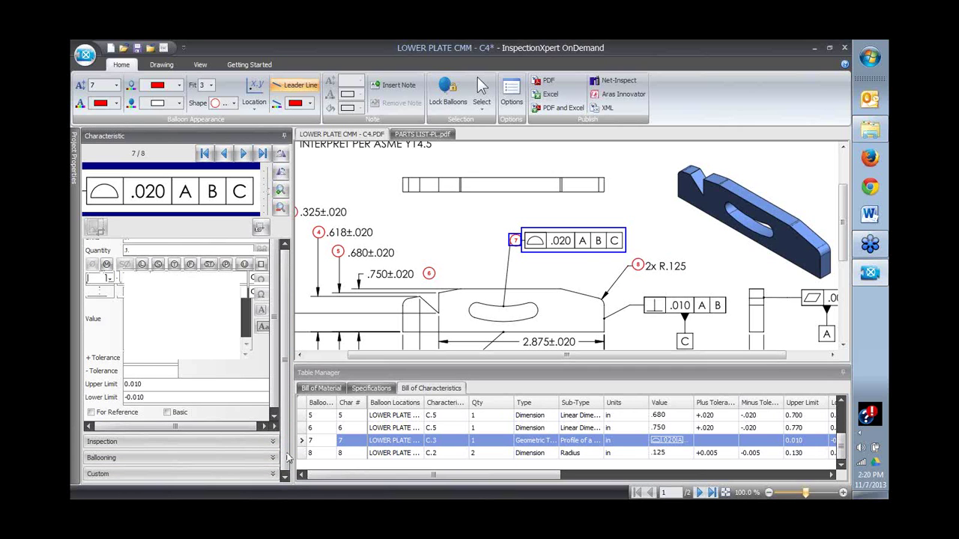
click(322, 453)
click(102, 401)
click(195, 416)
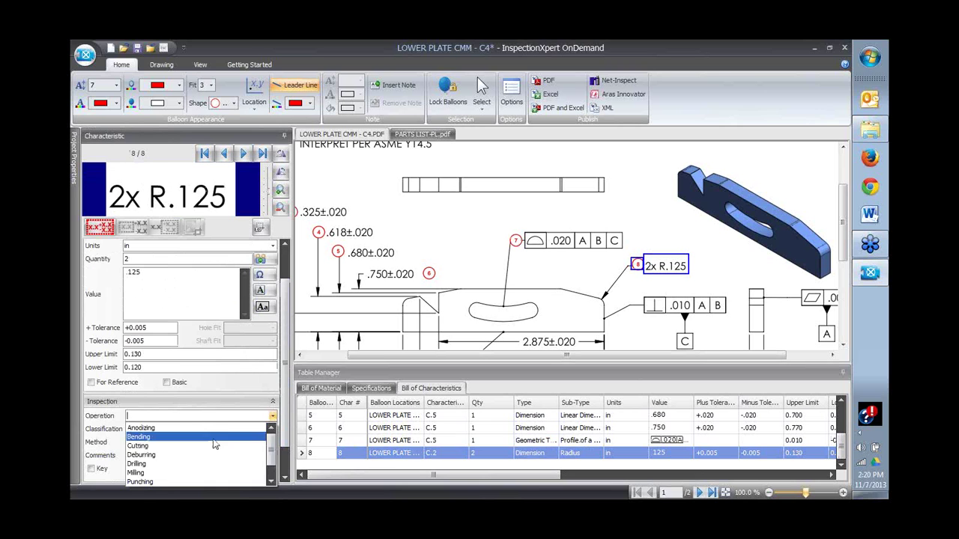
click(136, 464)
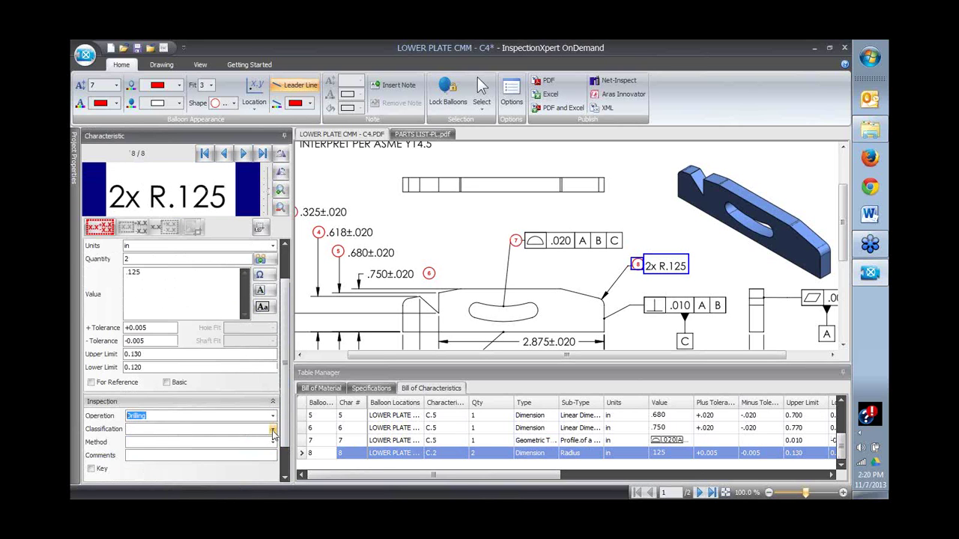
click(272, 431)
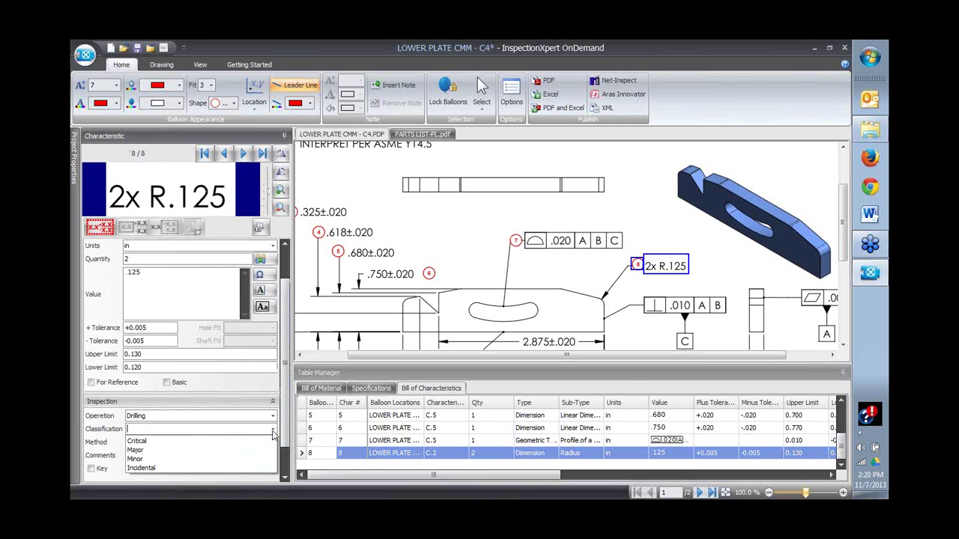
click(138, 441)
- Set the radius's inspection method to Digital Calipers, add the comment "see note #2" and mark it as a key characteristic
click(272, 442)
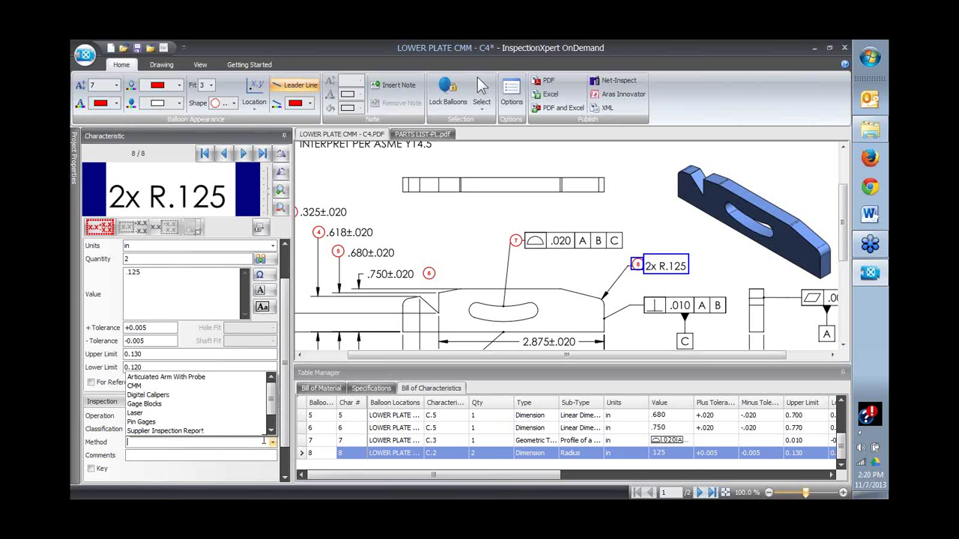
scroll(275, 395, down, 1)
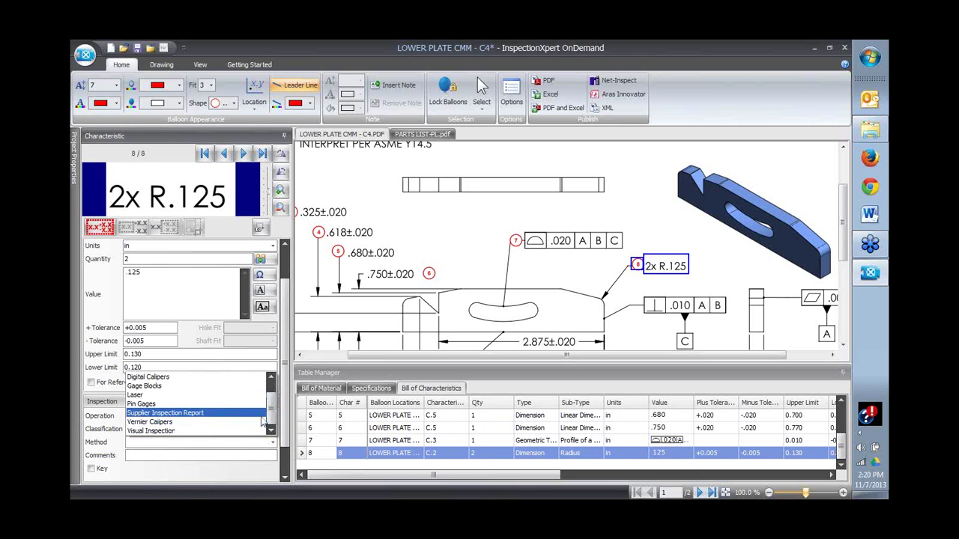
click(153, 378)
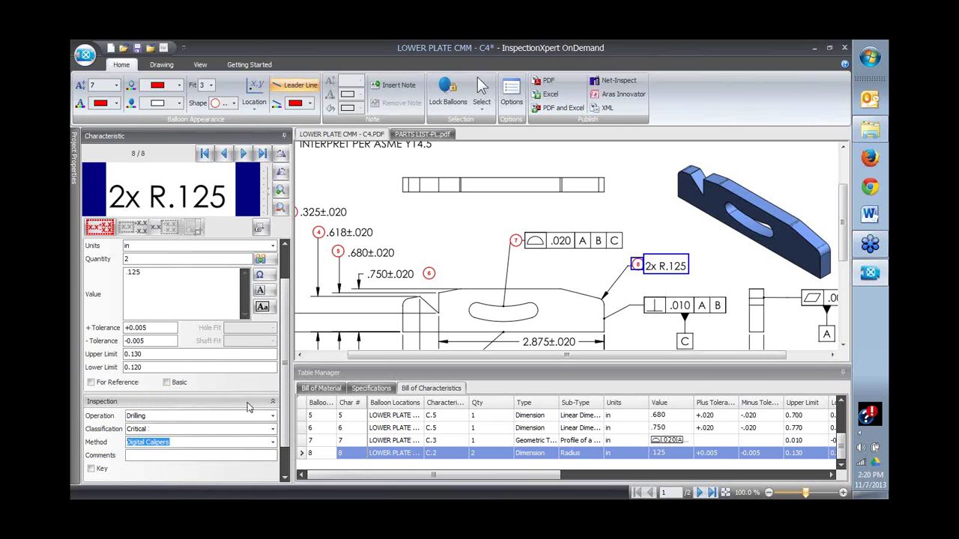
click(158, 454)
text(see npte #2)
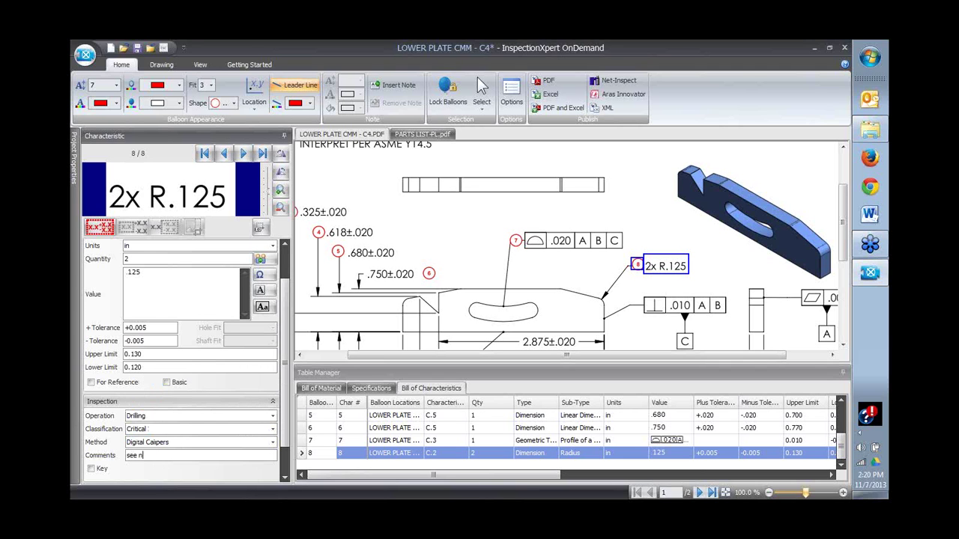
click(90, 468)
- Go to the 2x R.125 radius's balloon on the drawing and review its inspection columns in the Bill of Characteristics
right_click(317, 454)
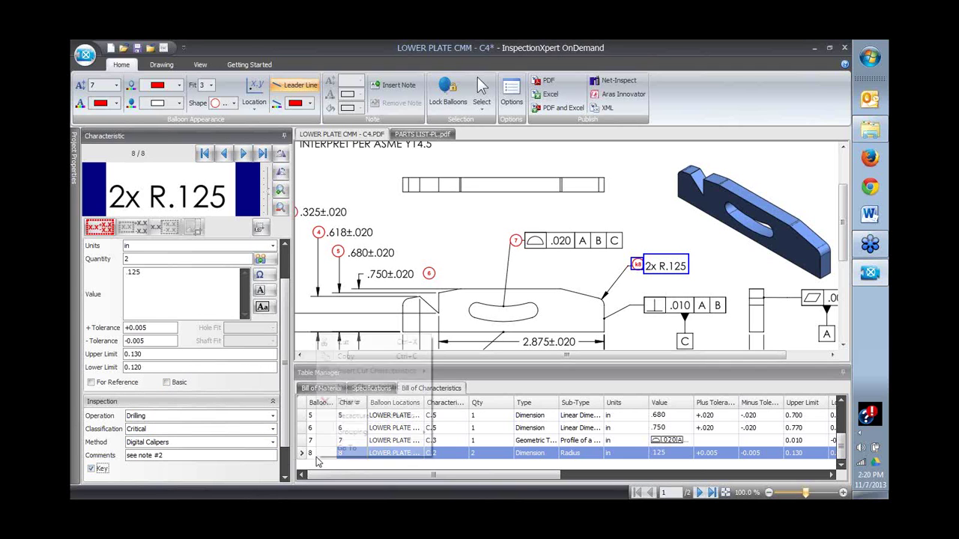
click(353, 448)
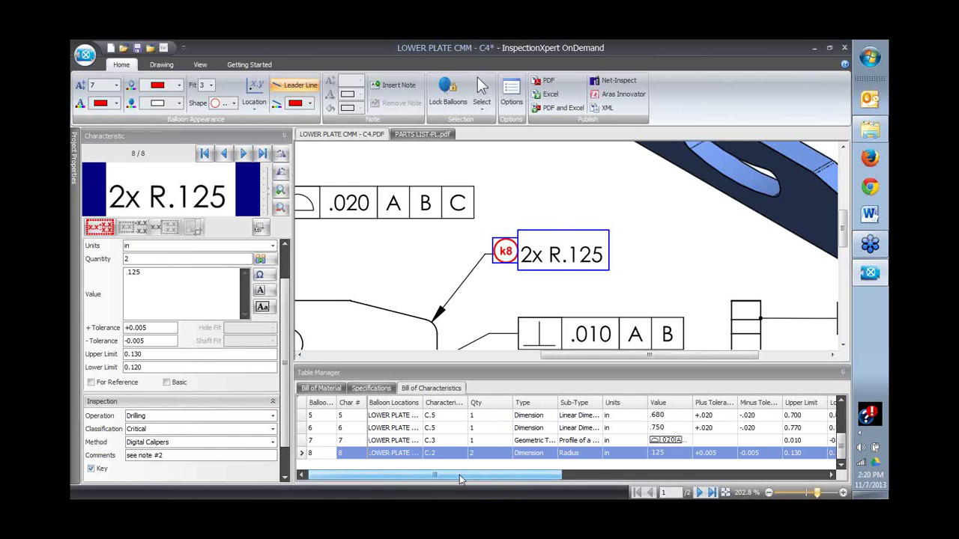
drag(459, 480, 666, 481)
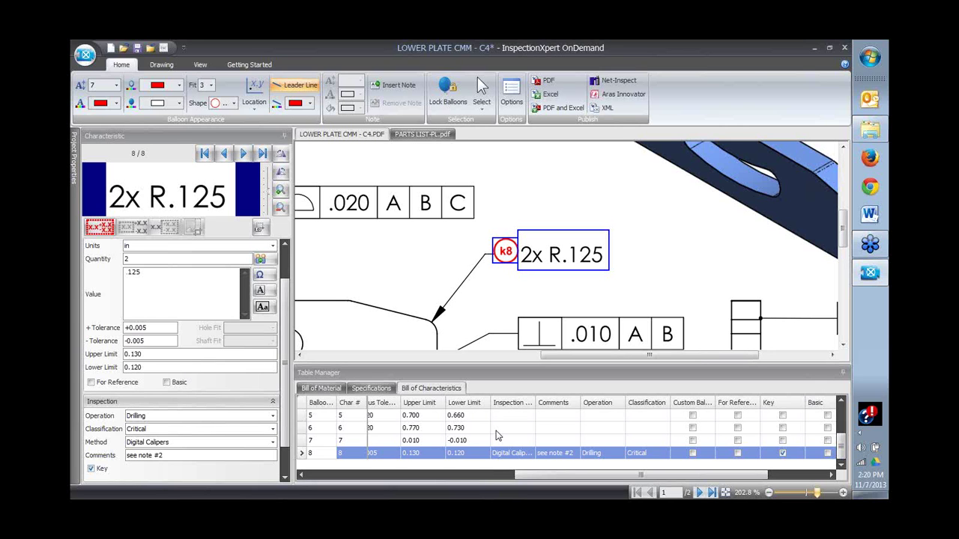
- Review the ballooned notes and dimensions across the lower plate drawing at 100% zoom
click(840, 447)
scroll(840, 447, up, 1)
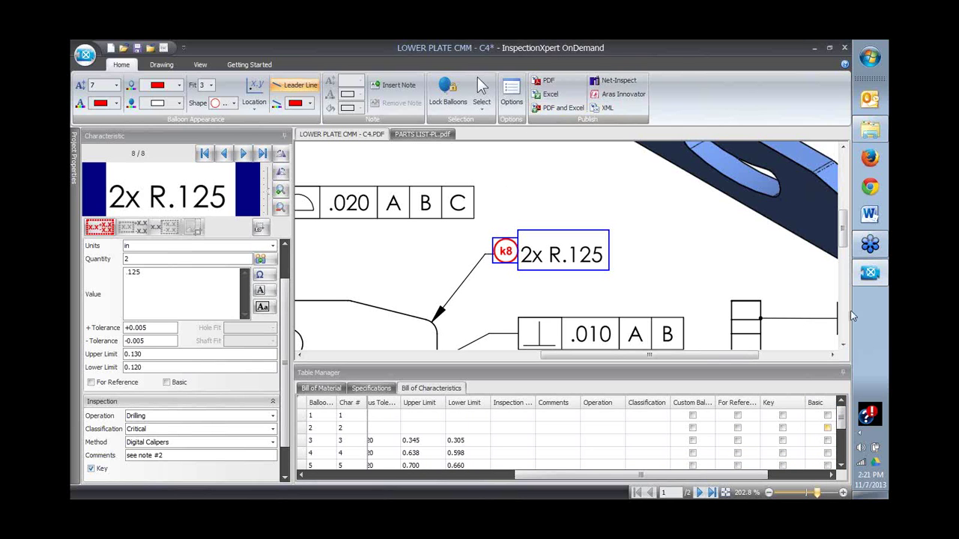
mouse_move(843, 236)
mouse_down()
mouse_move(843, 219)
mouse_move(843, 250)
mouse_up()
drag(637, 355, 550, 357)
click(769, 492)
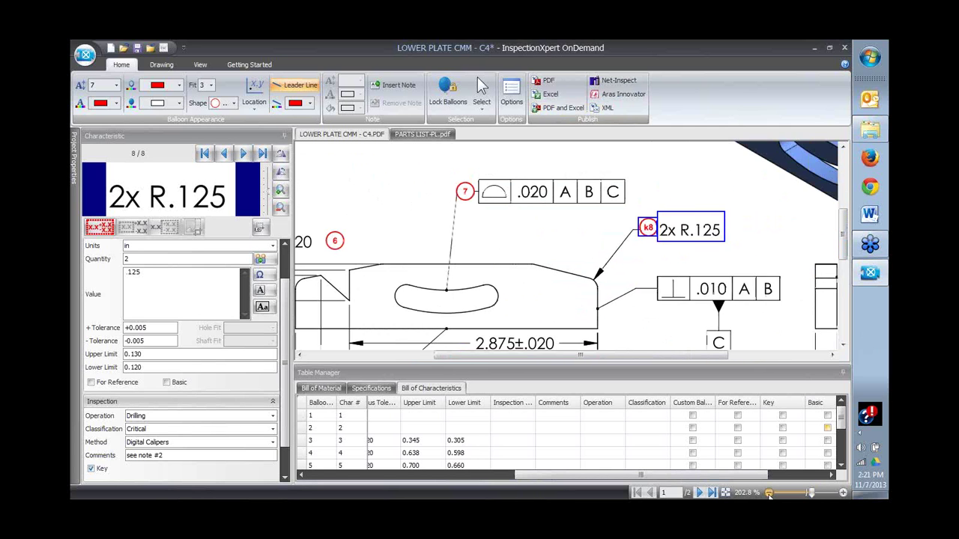
click(769, 492)
scroll(847, 245, up, 1)
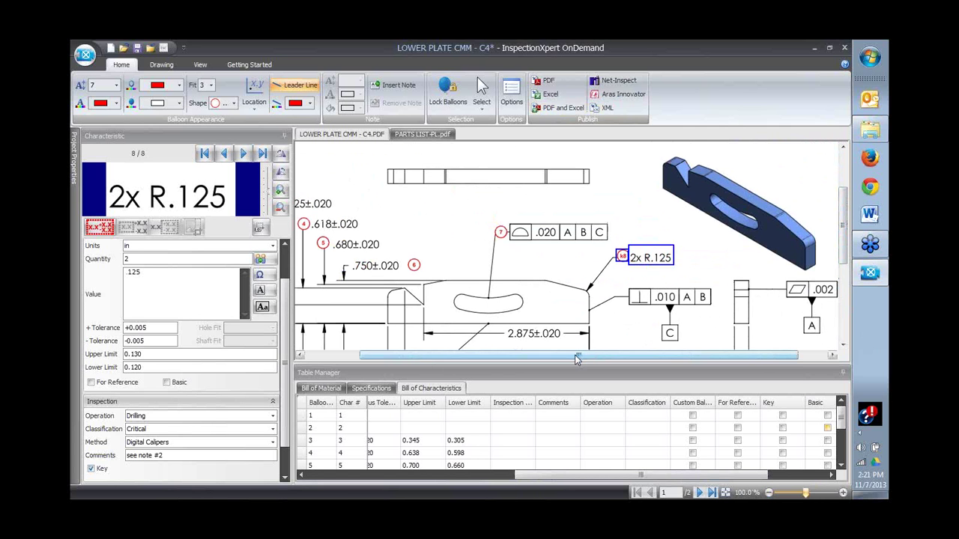
drag(578, 356, 521, 363)
scroll(487, 247, up, 2)
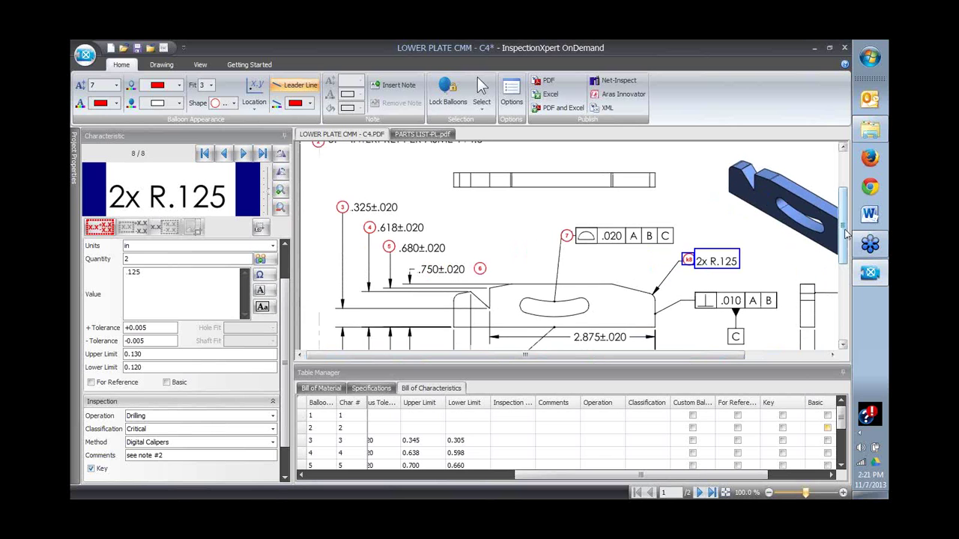
- Hide the captured items on the drawing to check which dimensions still need balloons, and show the captures again
click(161, 65)
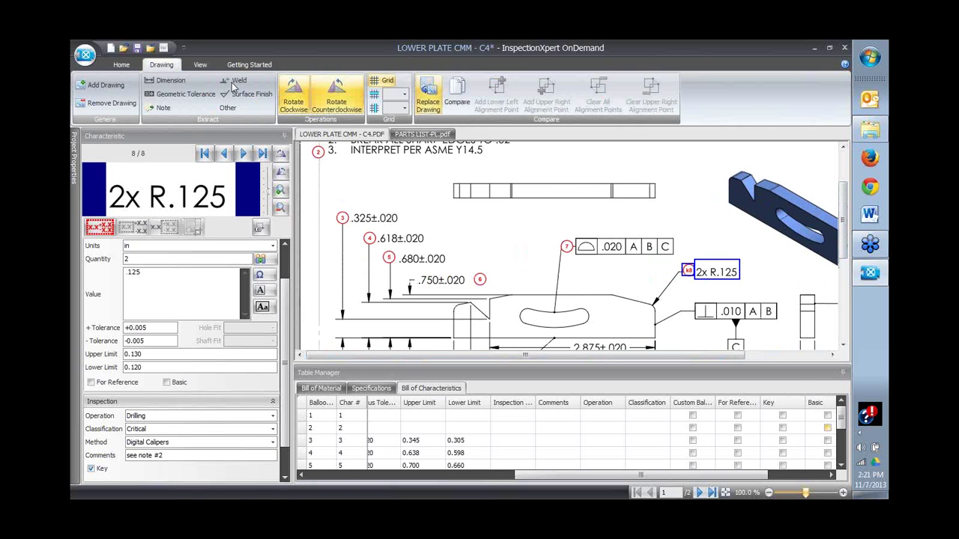
click(200, 64)
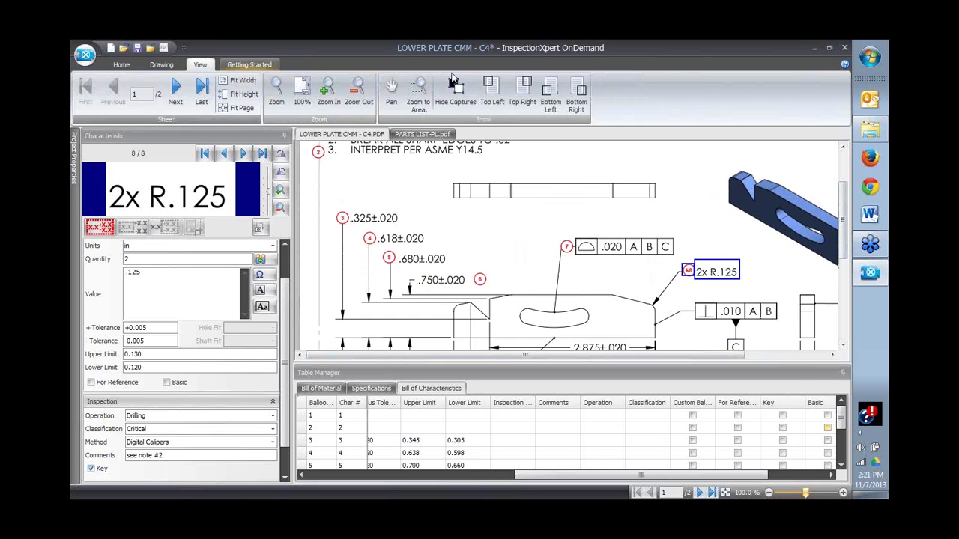
click(457, 90)
scroll(846, 244, up, 2)
drag(848, 245, 847, 242)
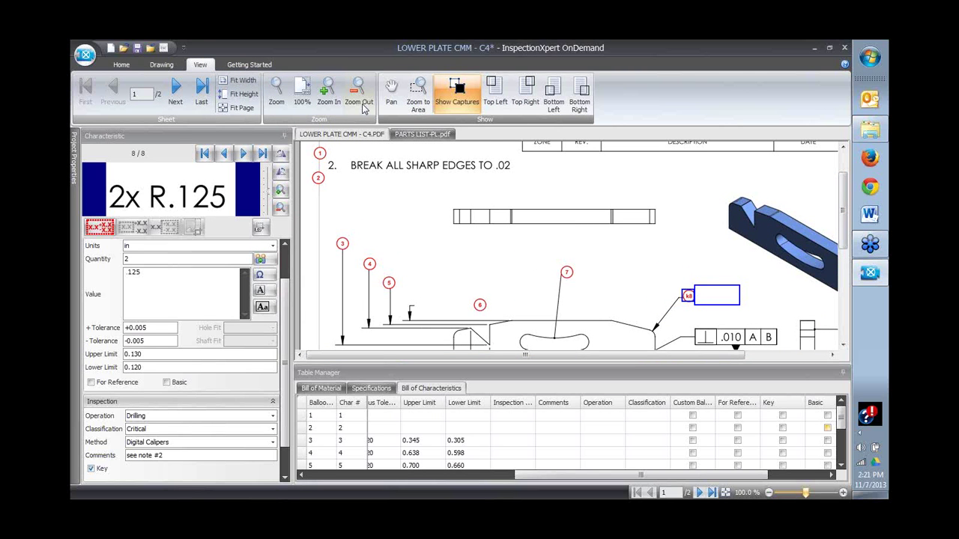
click(459, 89)
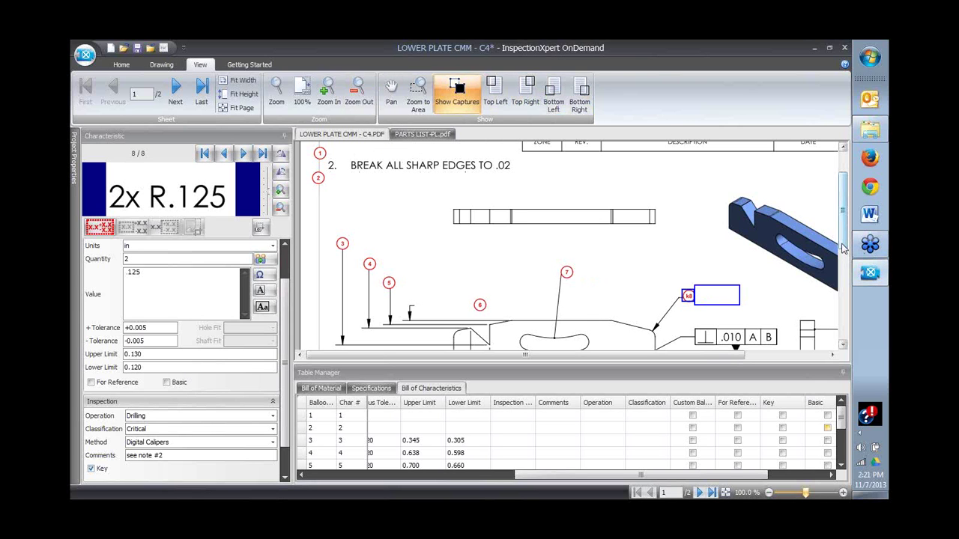
mouse_move(844, 249)
mouse_down()
mouse_move(842, 328)
mouse_move(839, 238)
mouse_up()
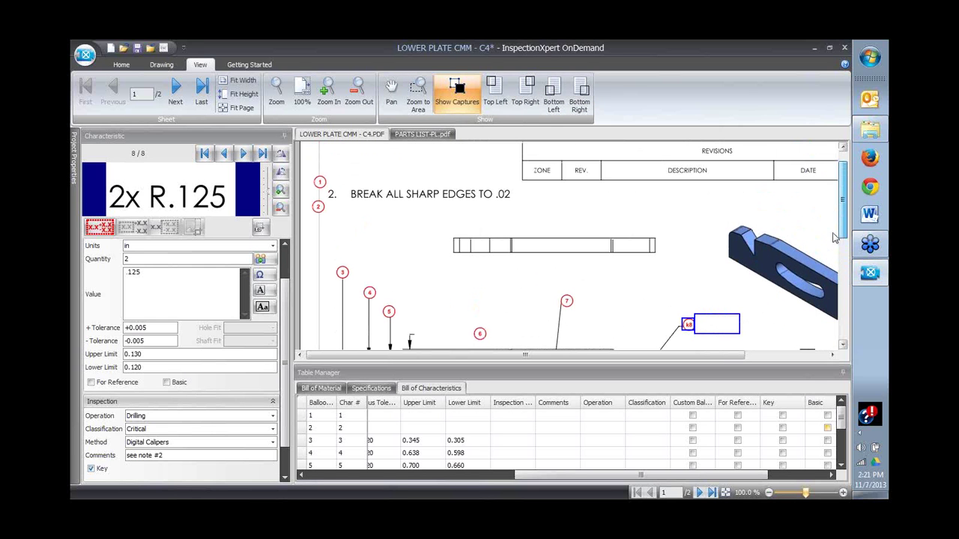
click(458, 88)
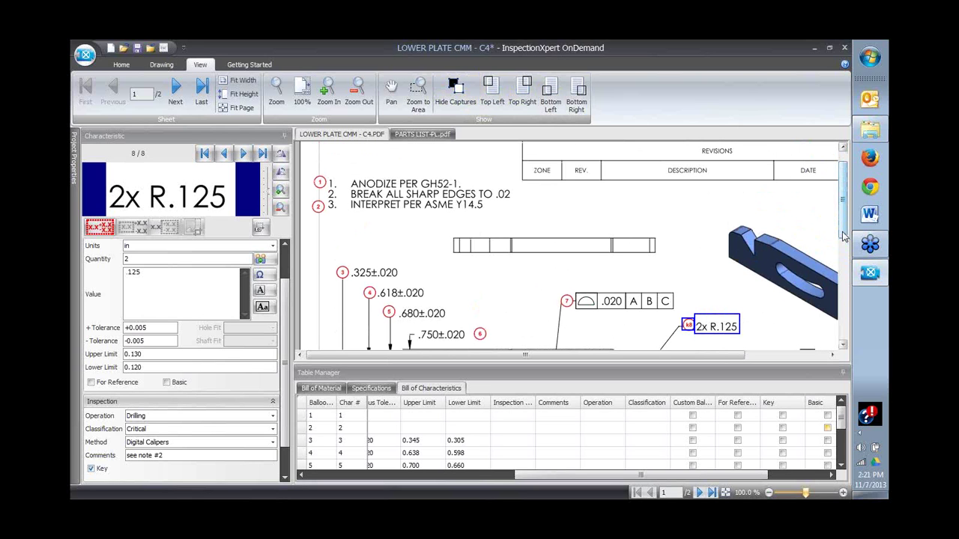
mouse_move(843, 237)
mouse_down()
mouse_move(854, 313)
mouse_move(851, 258)
mouse_up()
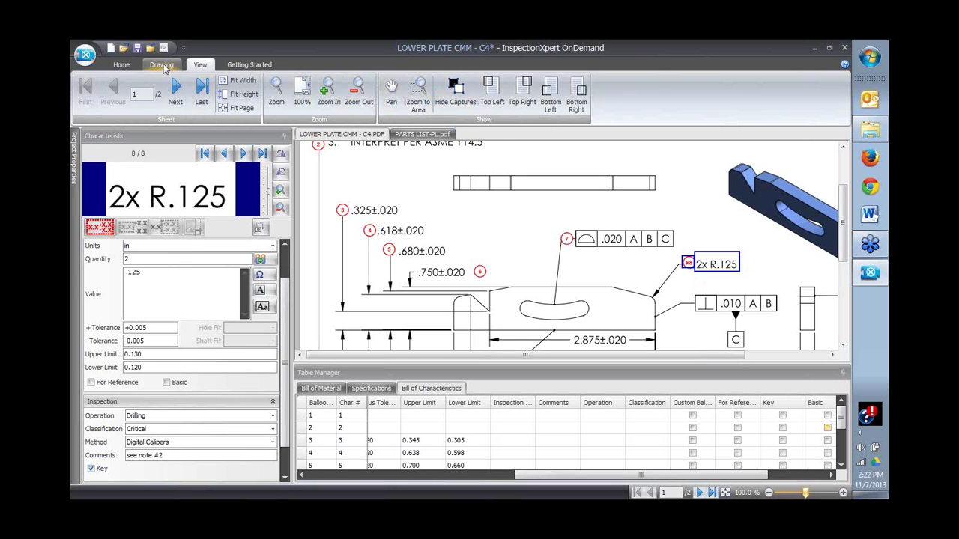
- Hide the drawing grid's lines and labels, and check the characteristics' zone locations in the Bill of Characteristics
scroll(242, 73, up, 1)
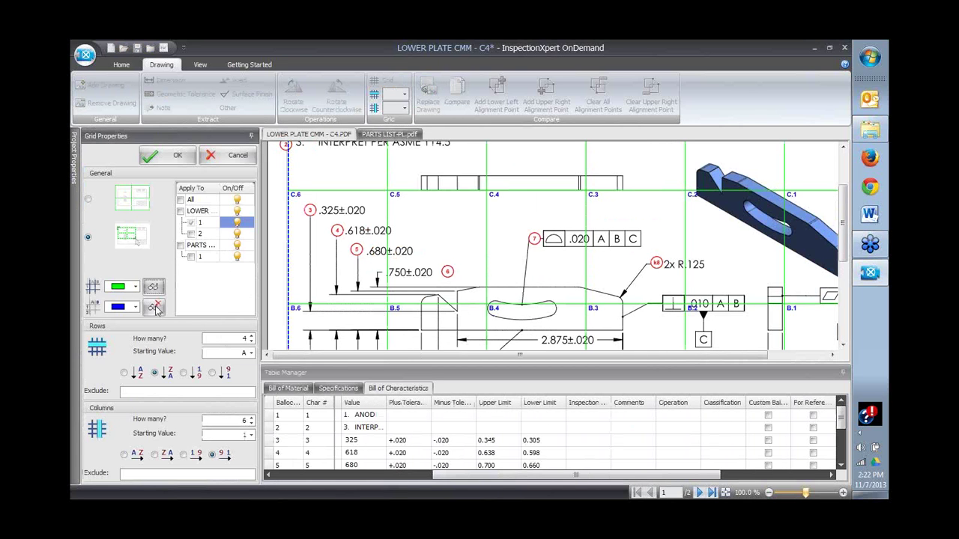
click(155, 308)
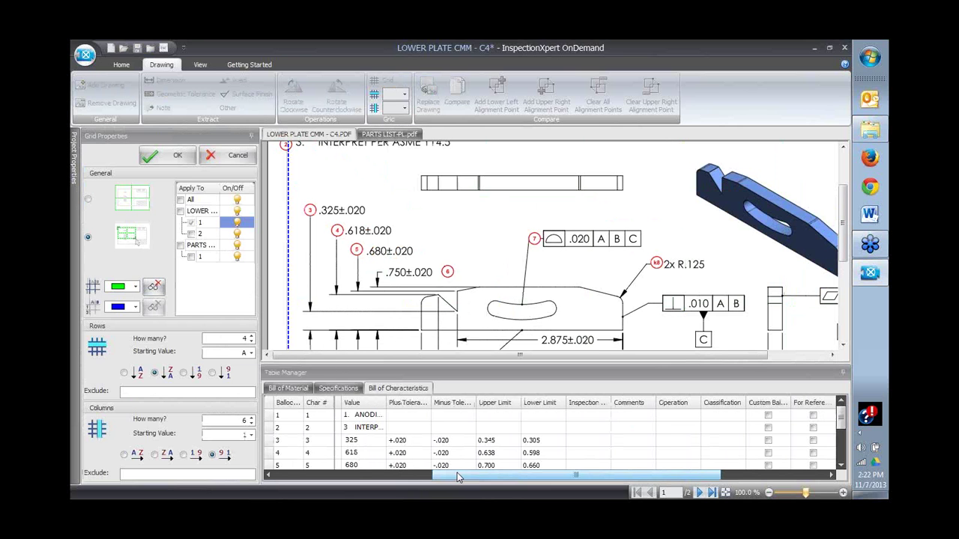
drag(457, 473, 299, 474)
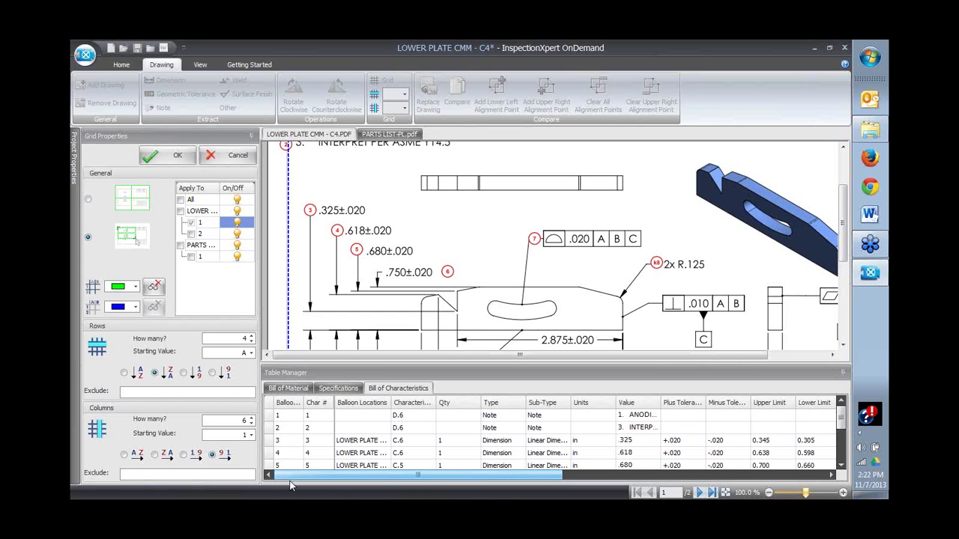
click(413, 428)
click(409, 453)
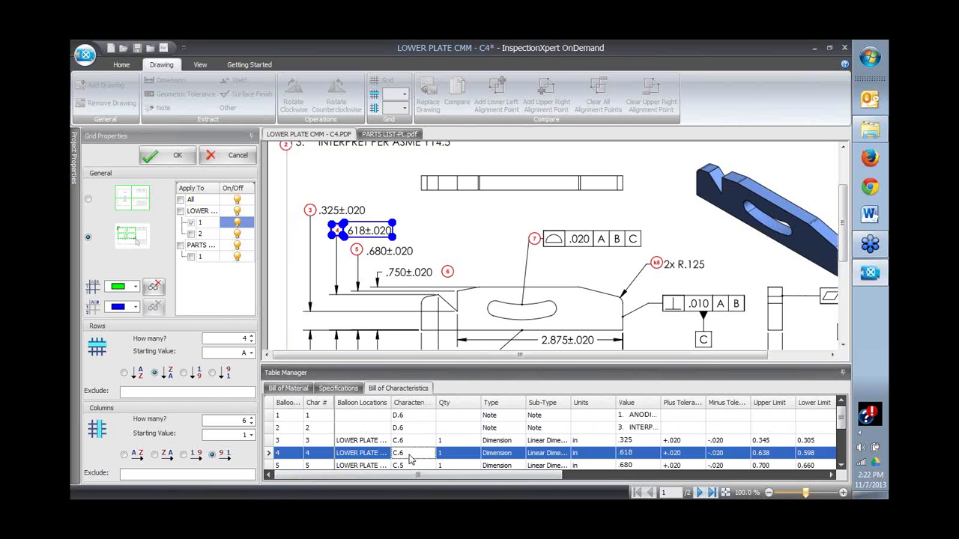
click(405, 427)
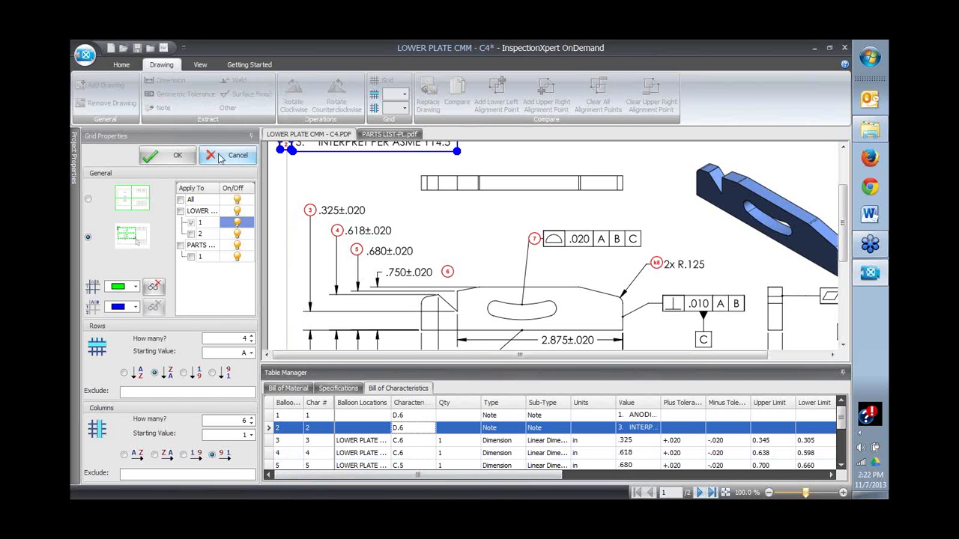
click(177, 157)
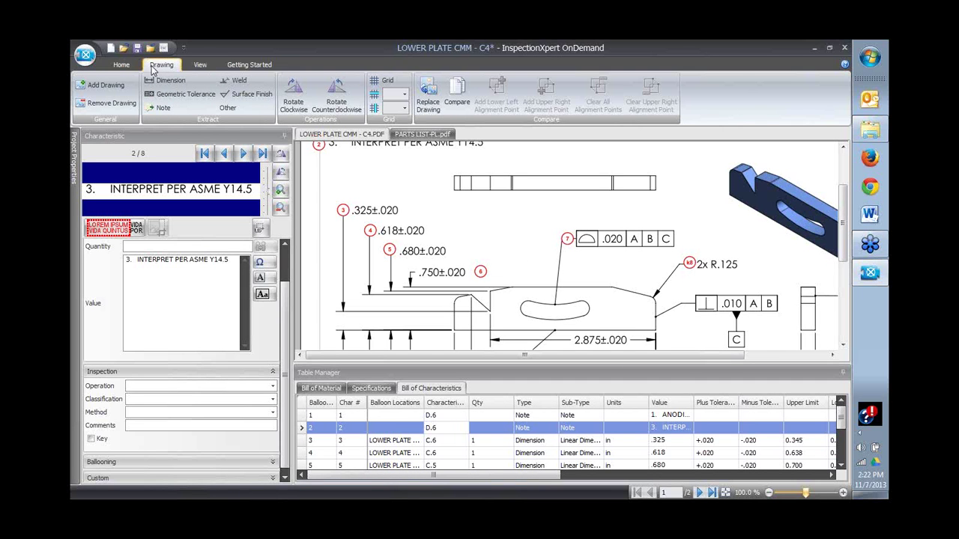
- Balloon the 2.875±.020, 3.206 +.003/-.004 and 3.503/3.496 length dimensions below the plate's front view
click(201, 66)
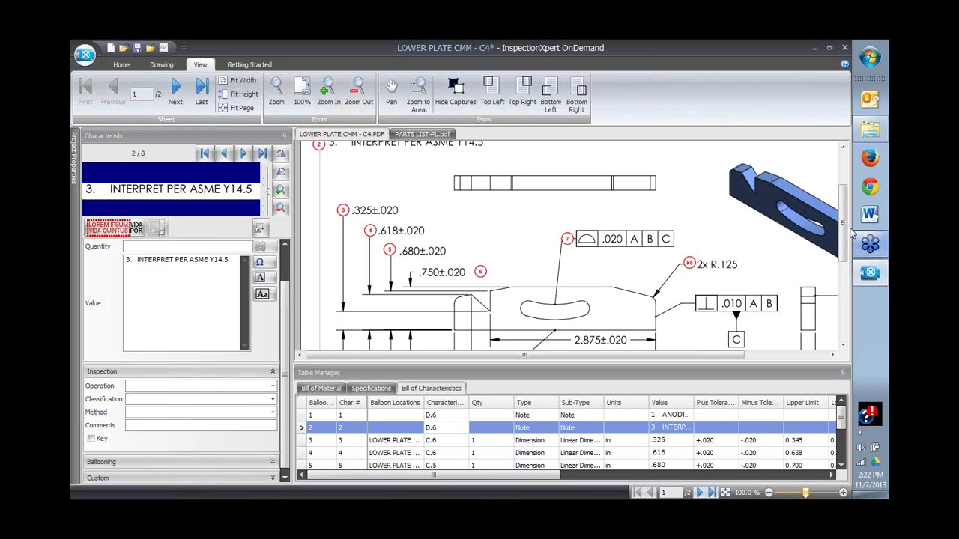
drag(844, 250, 679, 291)
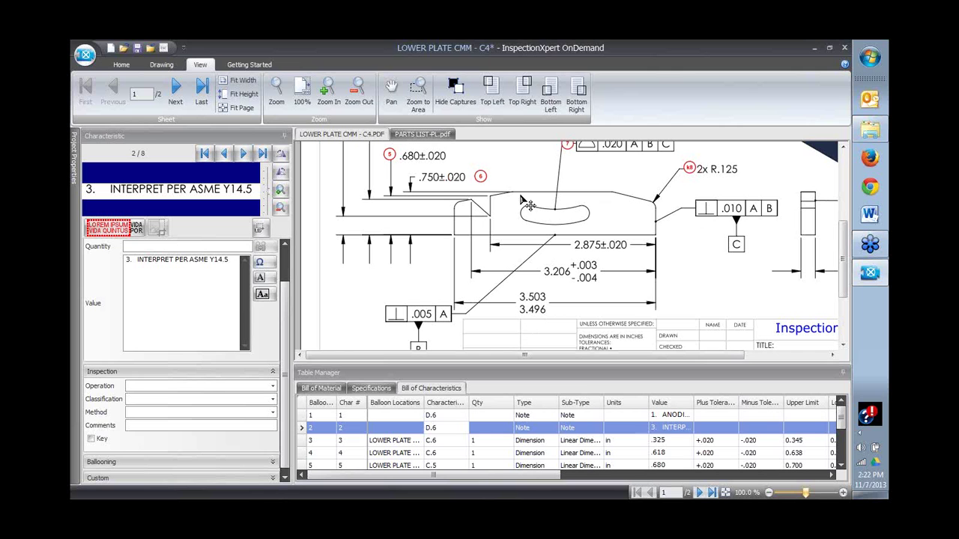
scroll(845, 294, down, 3)
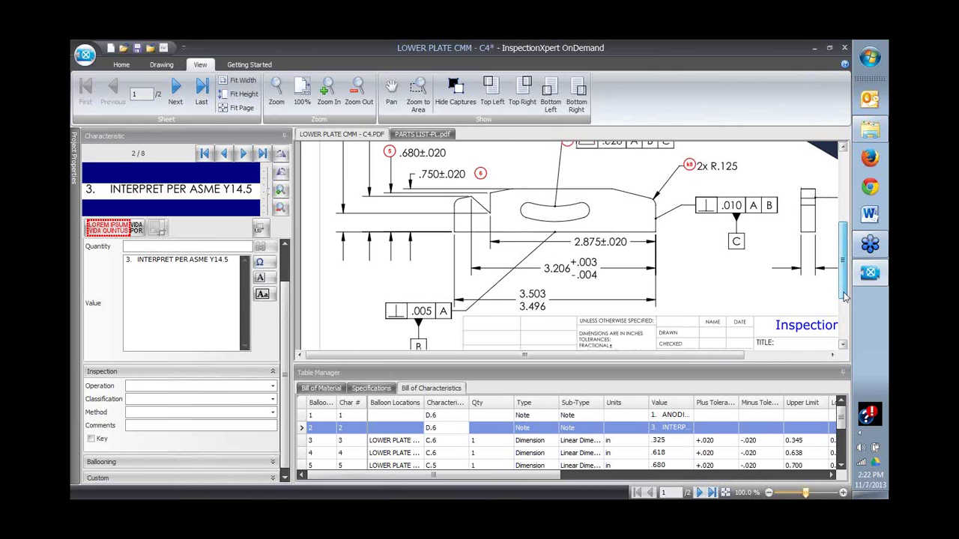
mouse_move(749, 352)
mouse_down()
mouse_move(779, 369)
mouse_move(845, 325)
mouse_move(843, 258)
mouse_up()
middle_drag(517, 352, 608, 251)
drag(573, 246, 634, 262)
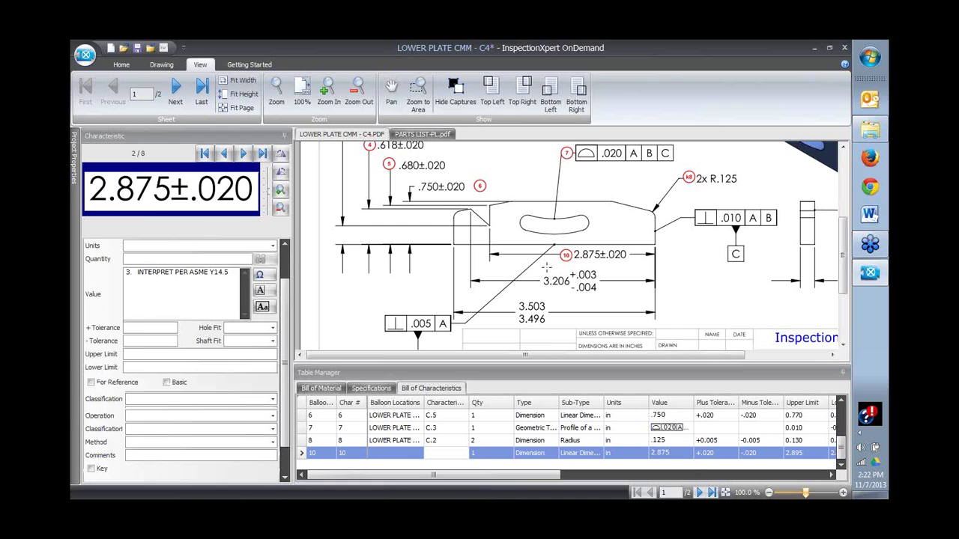
drag(534, 272, 600, 296)
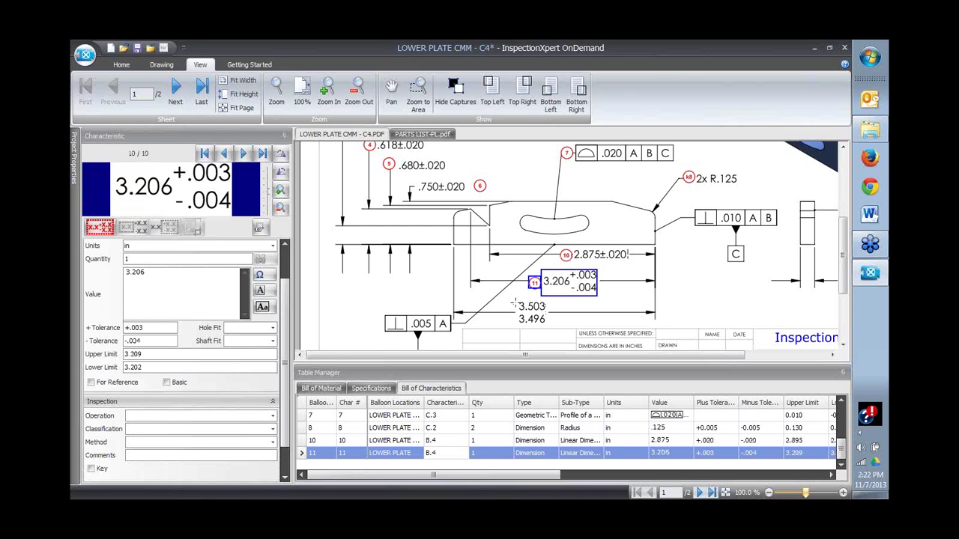
drag(515, 296, 548, 332)
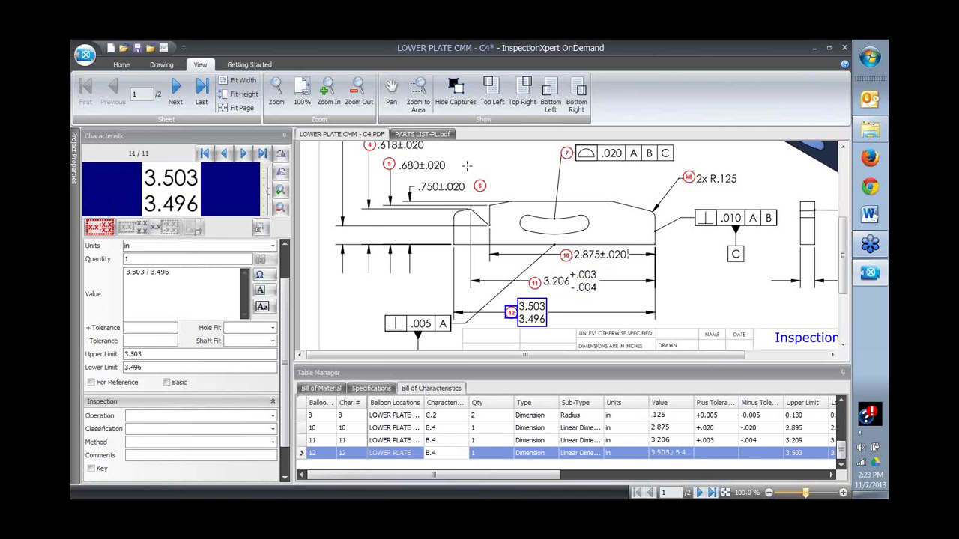
- Compare the current lower plate drawing with the revised file LOWER PLATE CMM - D2.PDF
click(161, 66)
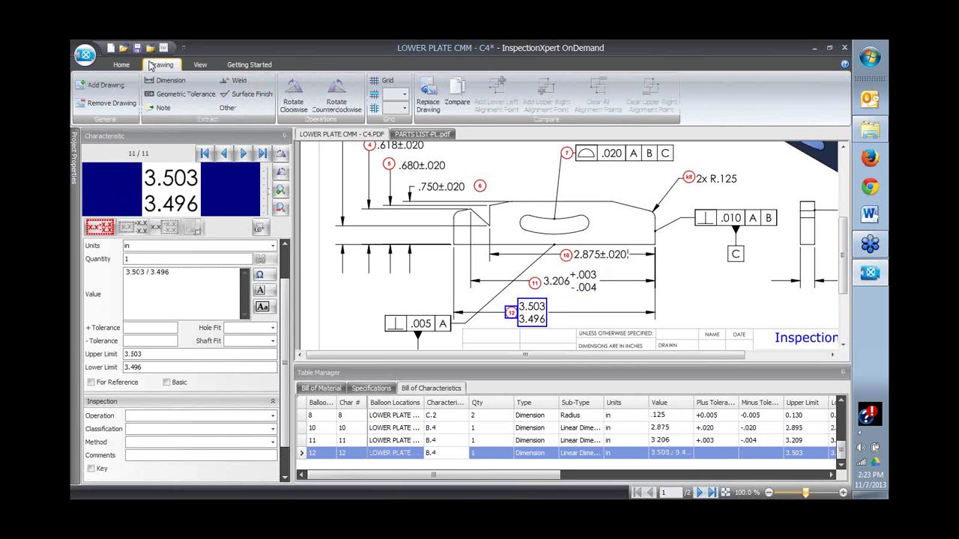
click(457, 94)
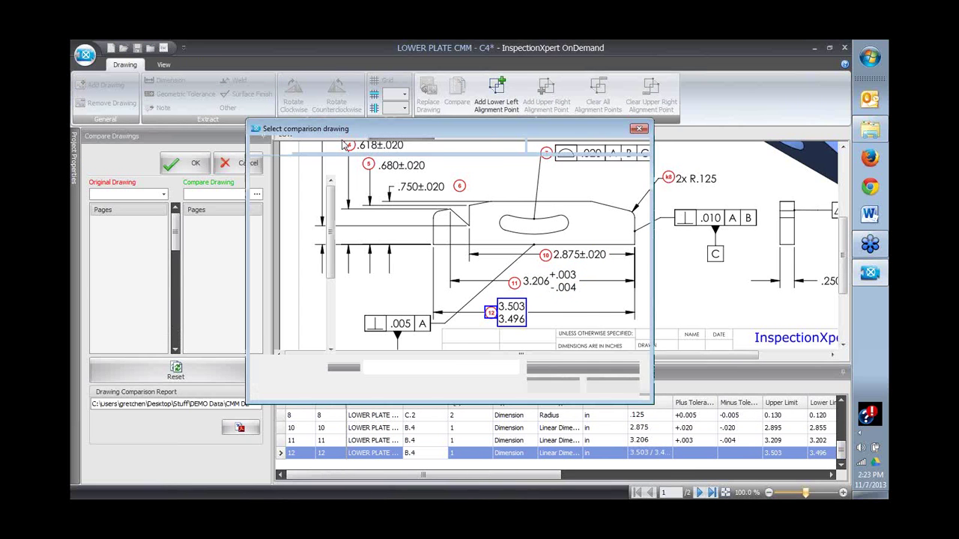
click(439, 303)
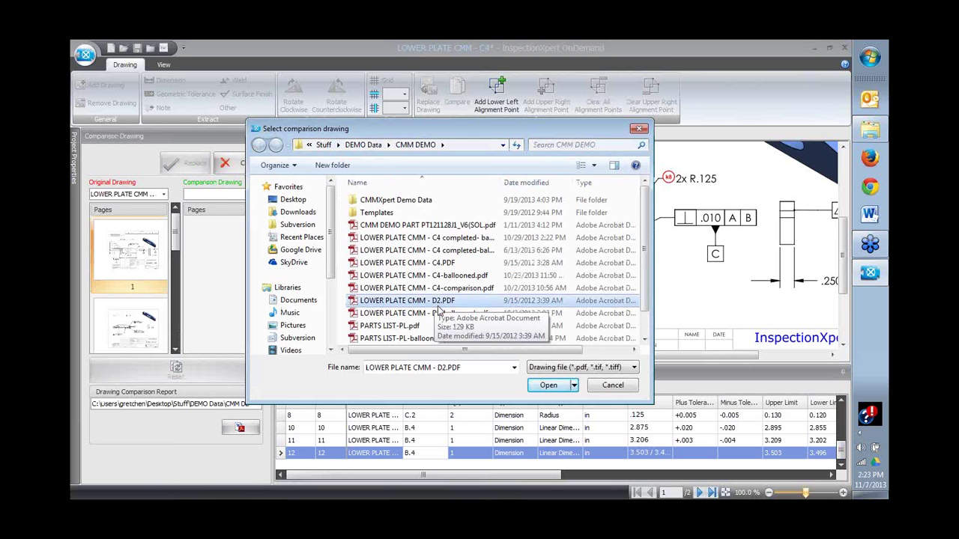
double_click(617, 325)
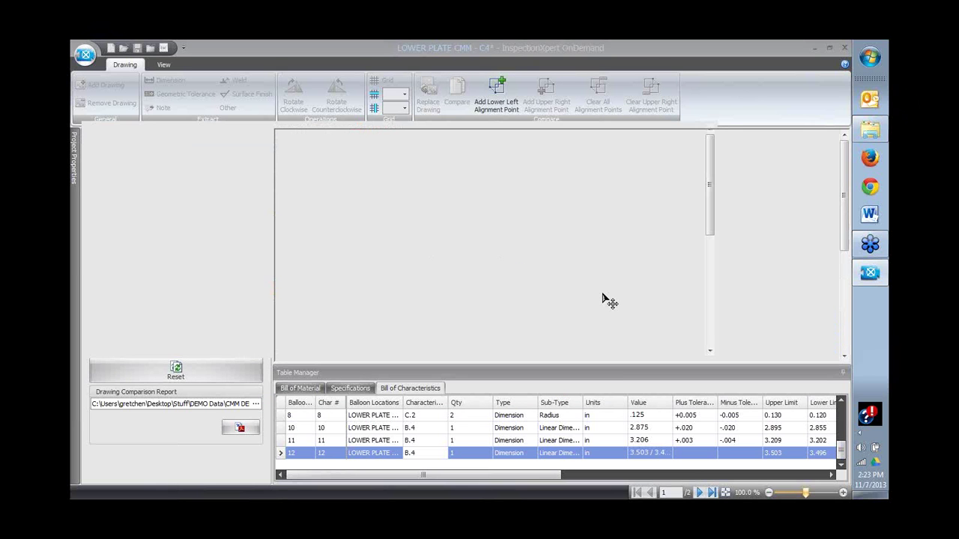
- Examine the revision differences around the plate's front view and replace the C4 drawing with revision D2
click(843, 493)
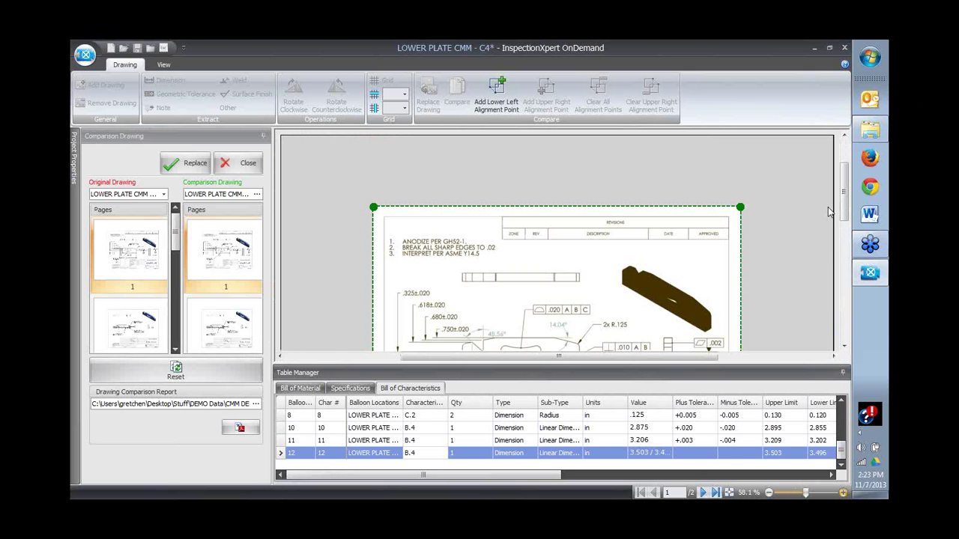
drag(846, 218, 847, 268)
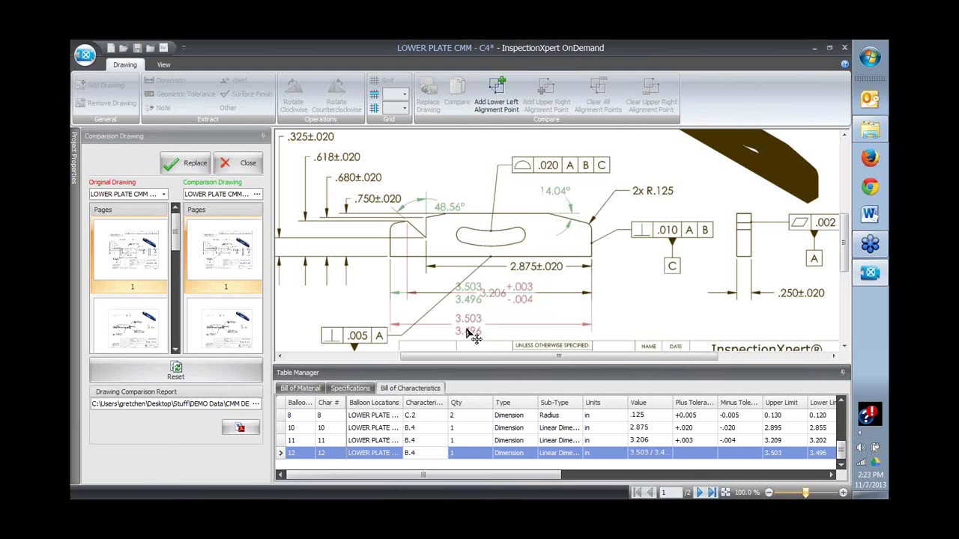
click(246, 162)
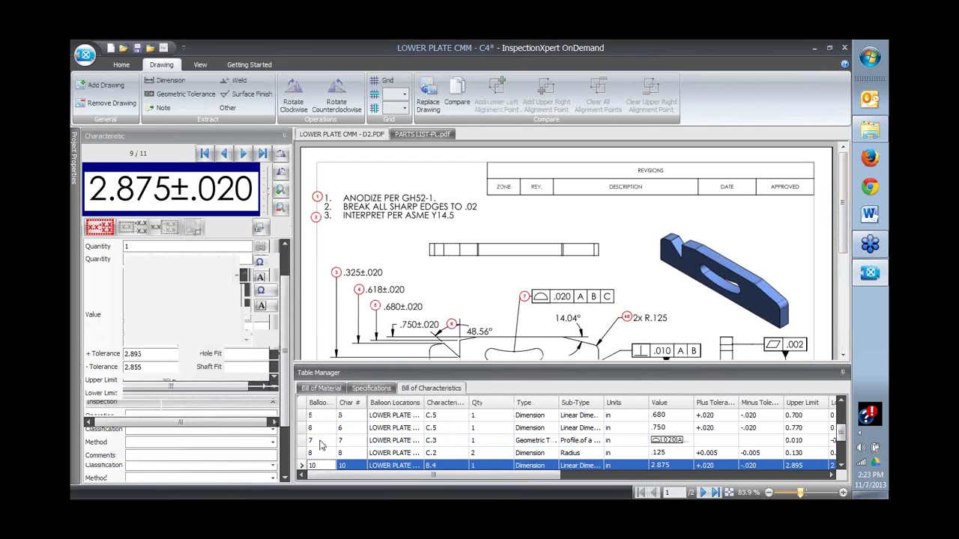
- Insert the new 48.56° angle ahead of the surface profile tolerance so it takes balloon number 7
right_click(321, 445)
click(348, 429)
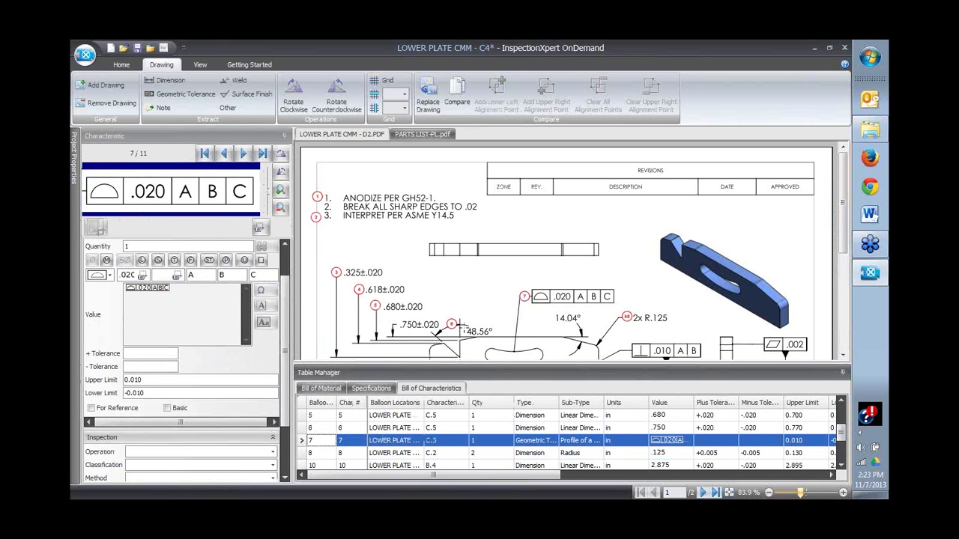
drag(464, 328, 496, 339)
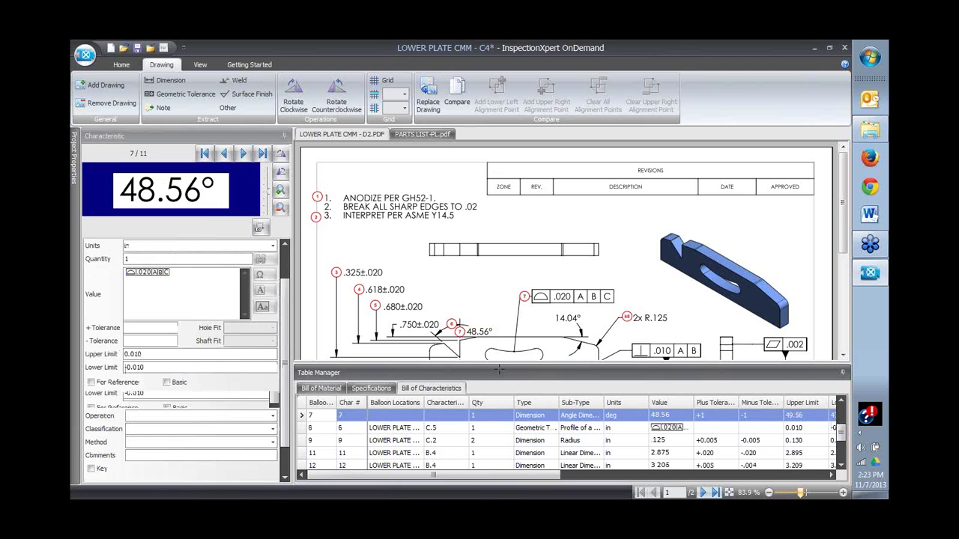
- Delete the 3.206 +.003/-.004 dimension, which revision D2 no longer contains, from the Bill of Characteristics
scroll(842, 441, down, 2)
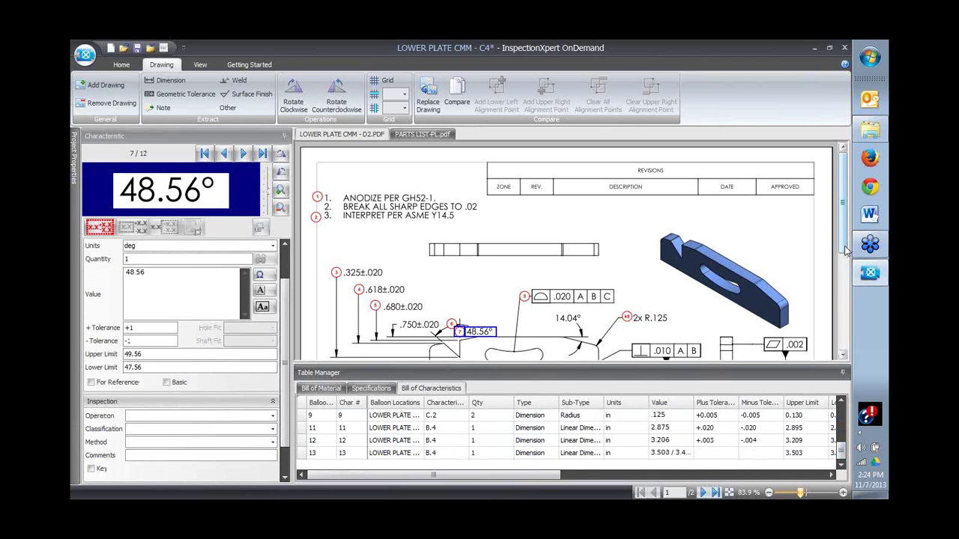
drag(845, 252, 844, 300)
right_click(332, 442)
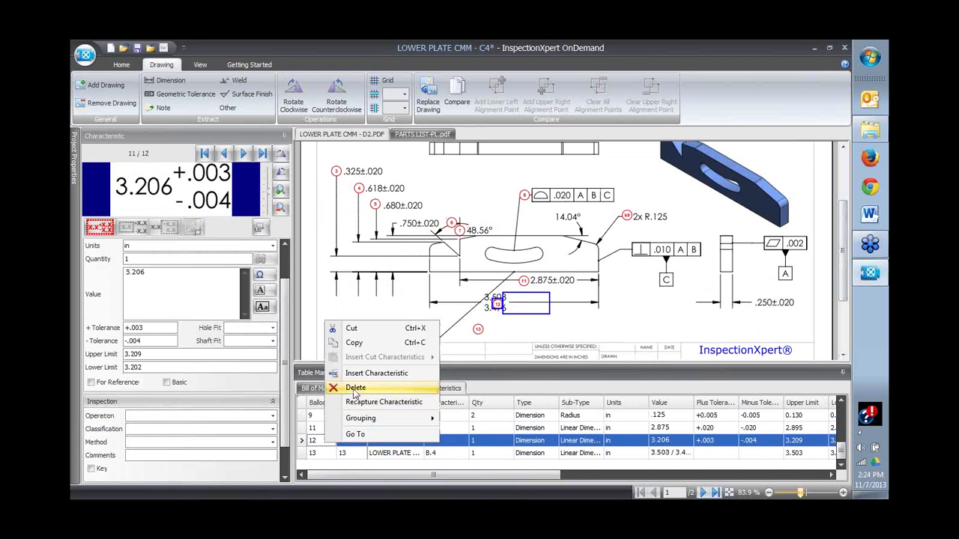
click(345, 387)
click(487, 296)
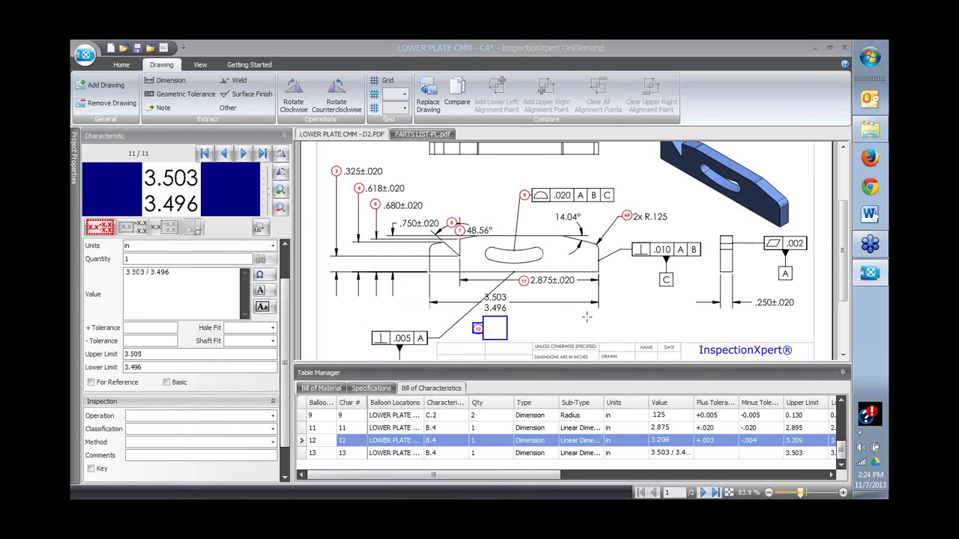
- Reposition balloon 12 just below and to the right of the 3.503 / 3.496 overall length dimension
right_click(571, 315)
click(600, 397)
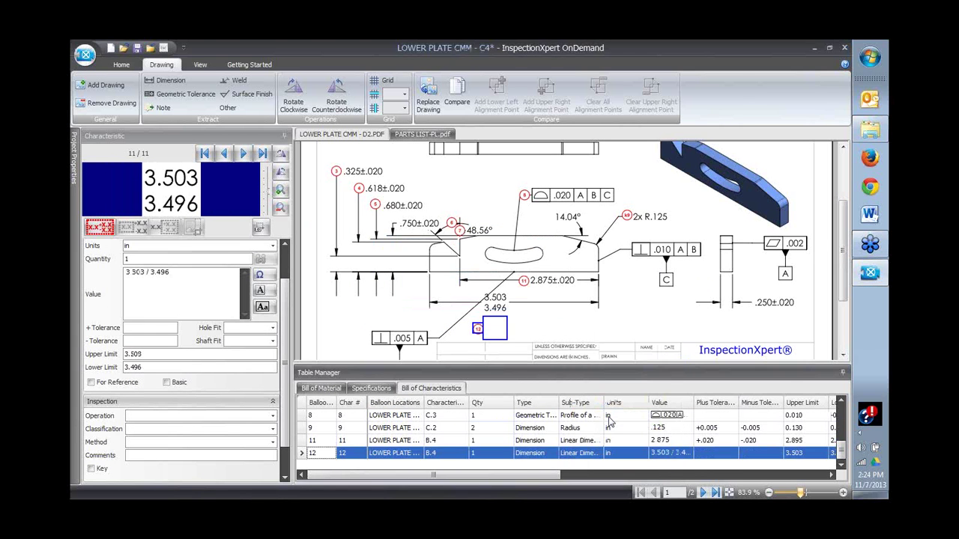
drag(493, 334, 524, 323)
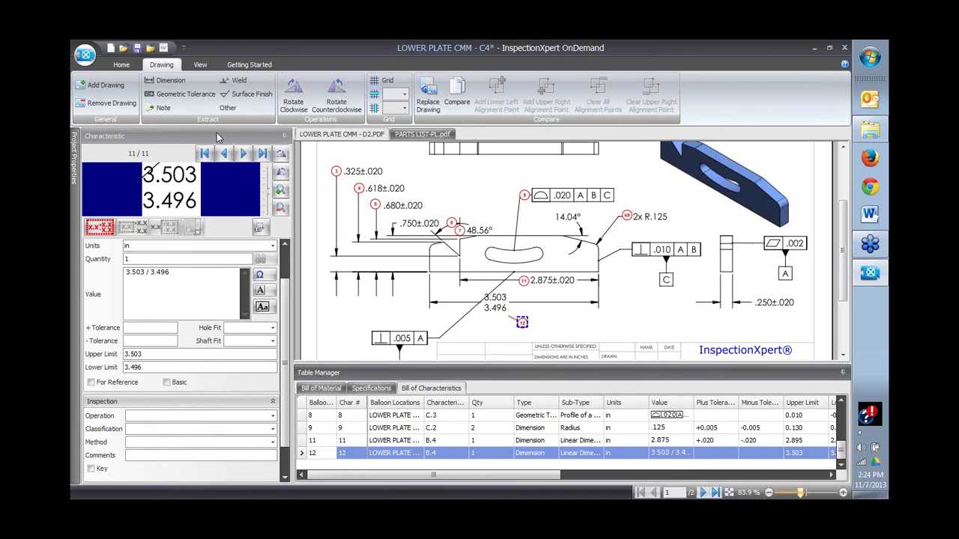
scroll(614, 105, up, 1)
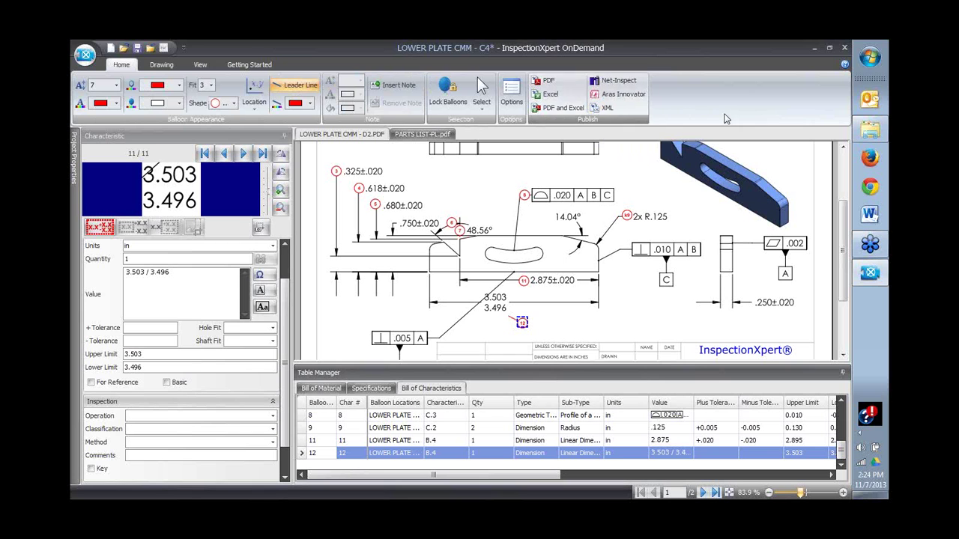
click(844, 65)
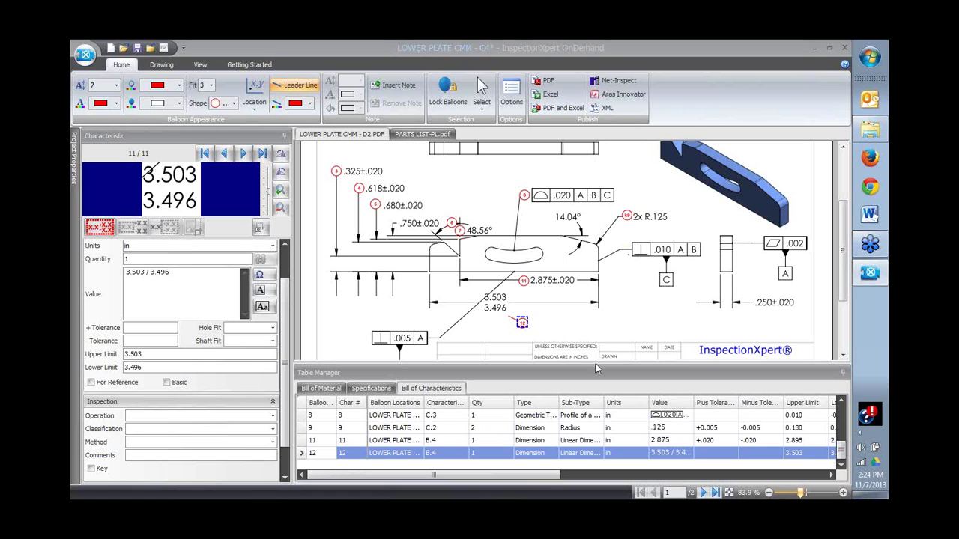
click(589, 390)
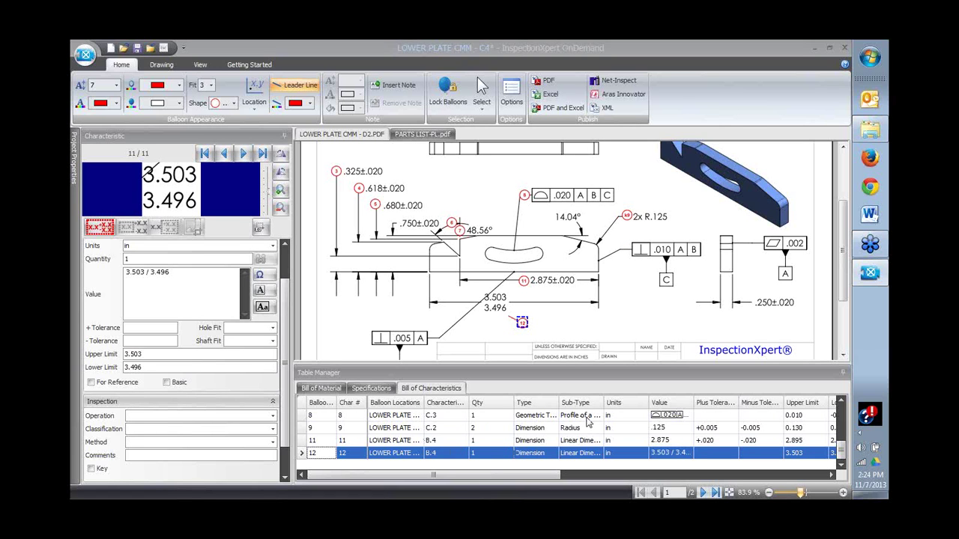
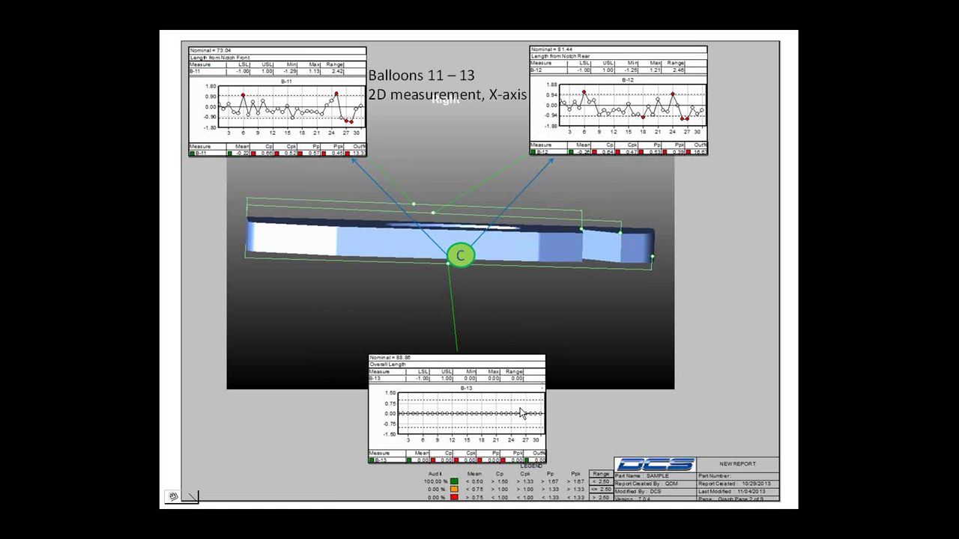
- Switch from the slide show to the browser window with the QDM Management Reports page
click(616, 290)
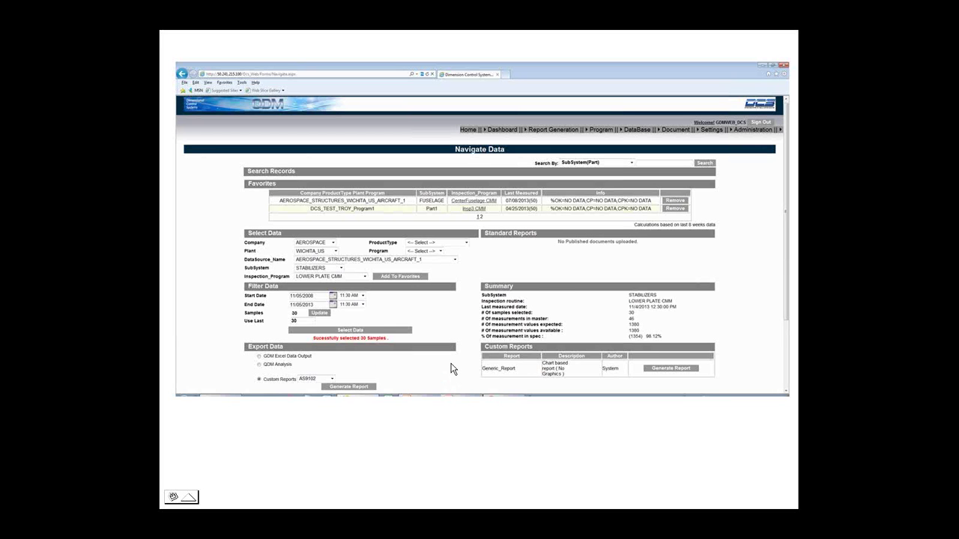
key(alt+Tab)
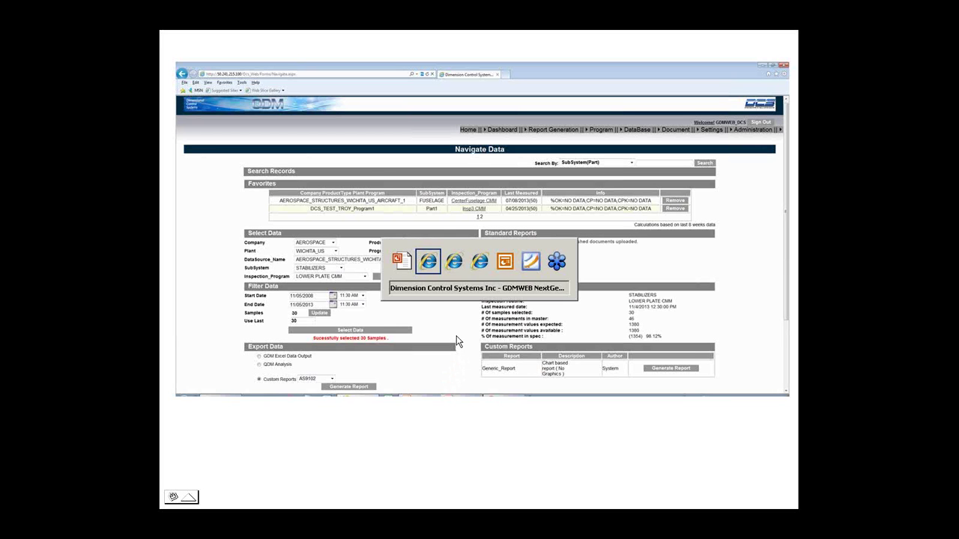
key(alt+Tab)
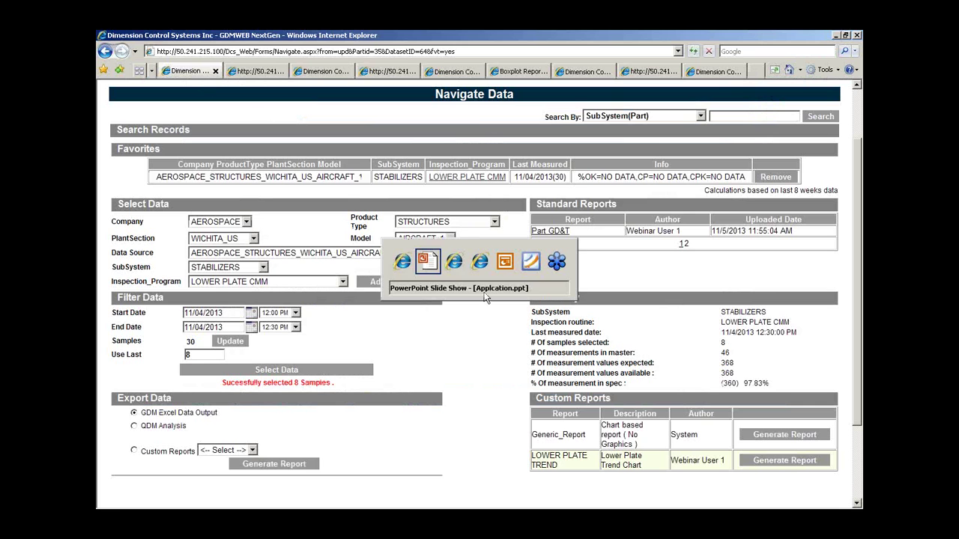
key(alt+Tab)
key(alt+Tab)
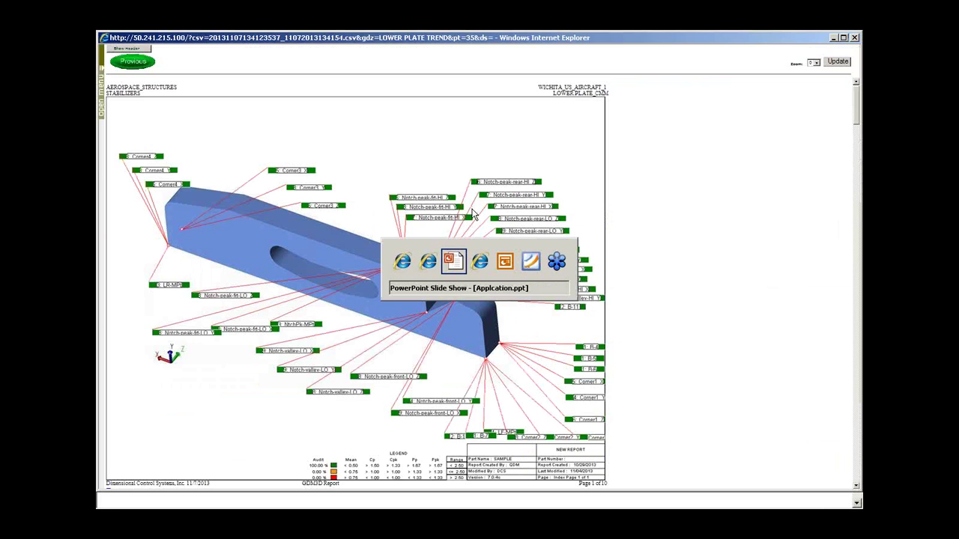
key(alt+Tab)
key(Escape)
key(alt+Tab)
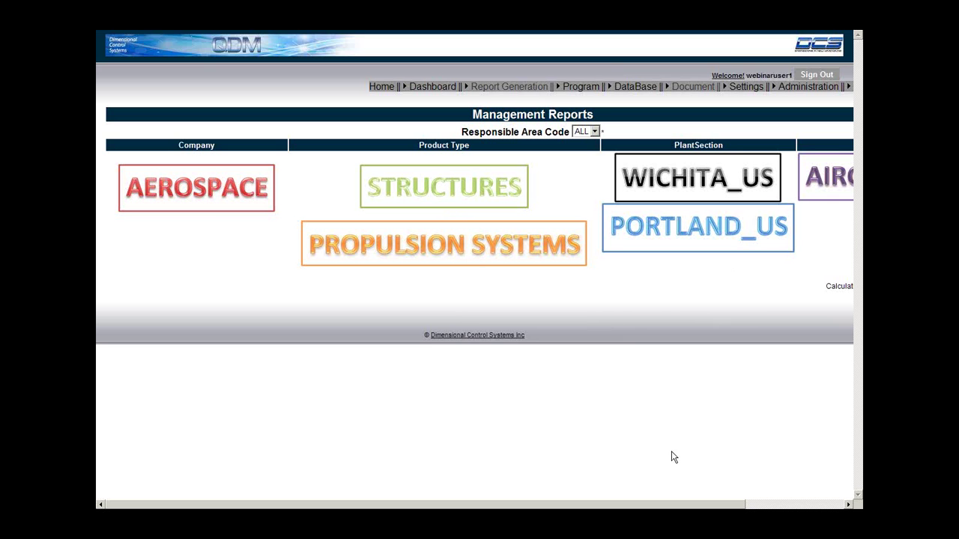
- Review the Management Reports hierarchy across all its columns and examine the high level report for the AEROSPACE company
drag(673, 507, 755, 507)
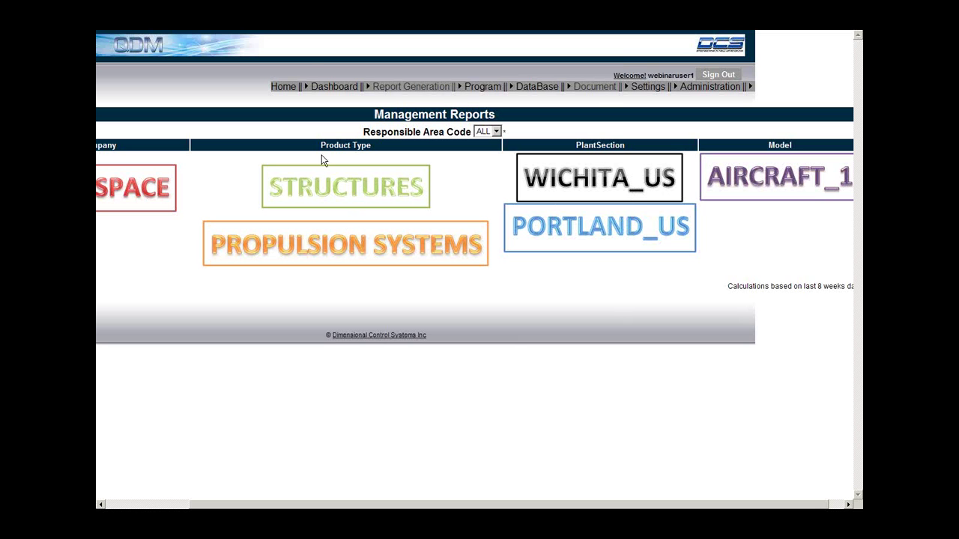
mouse_move(206, 39)
drag(134, 507, 105, 507)
click(183, 187)
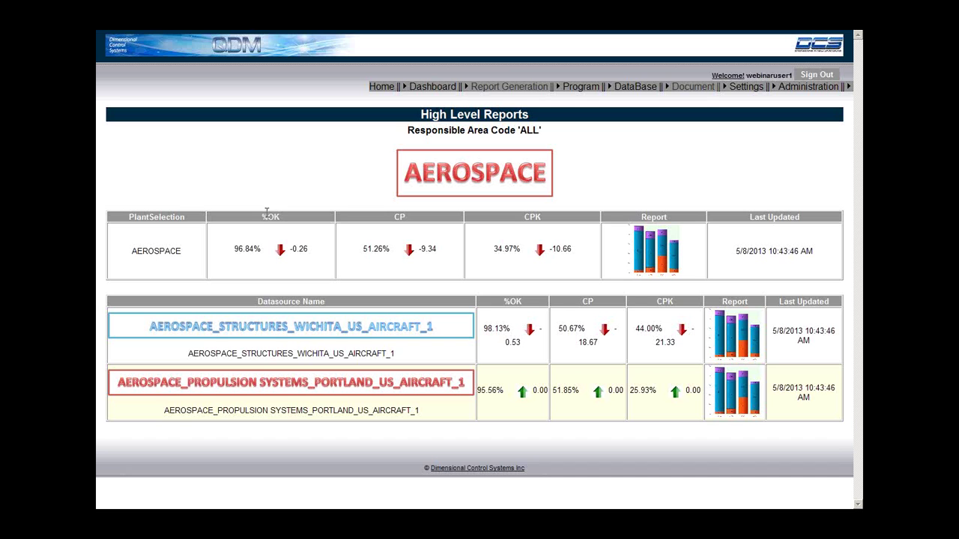
double_click(271, 217)
click(293, 238)
- Examine the high level reports for PROPULSION SYSTEMS, STRUCTURES and the AIRCRAFT_1 model
mouse_move(288, 33)
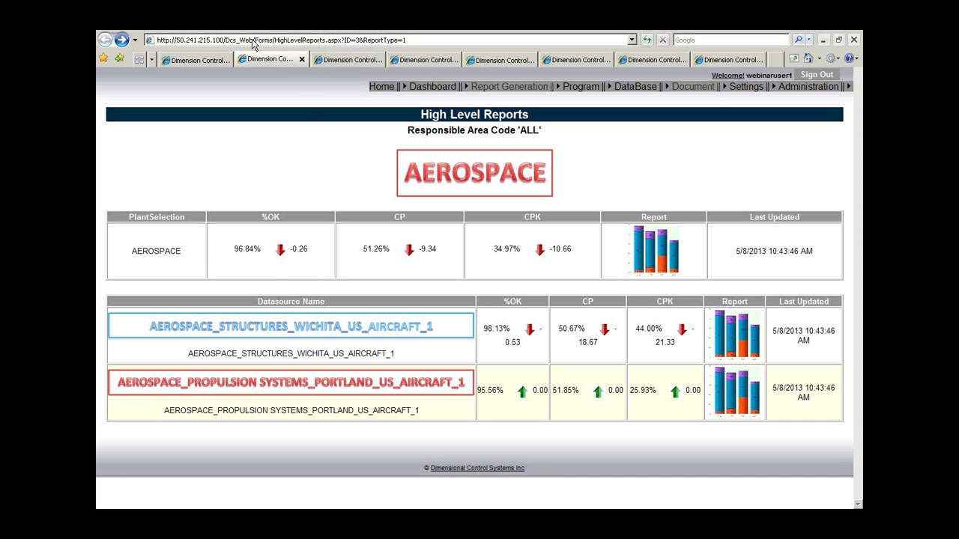
click(352, 60)
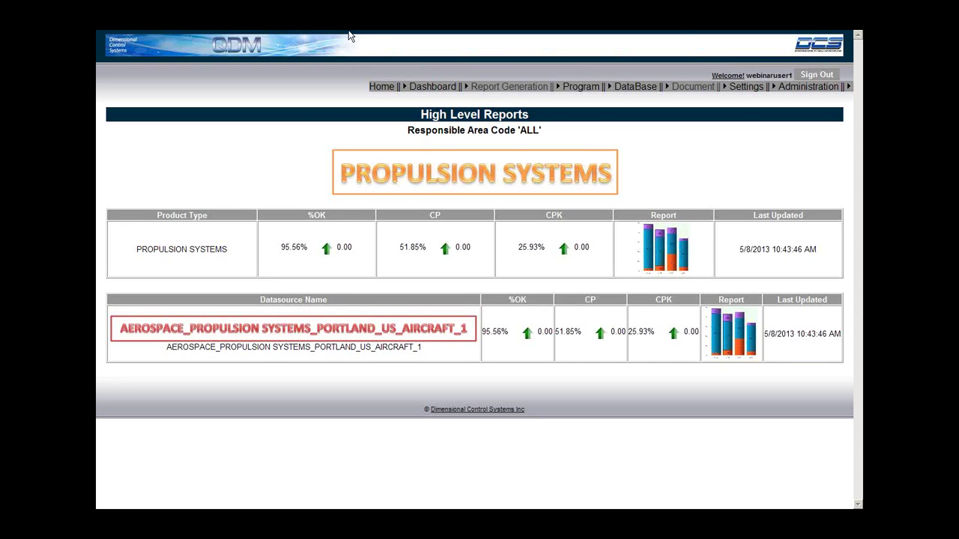
mouse_move(352, 33)
click(411, 60)
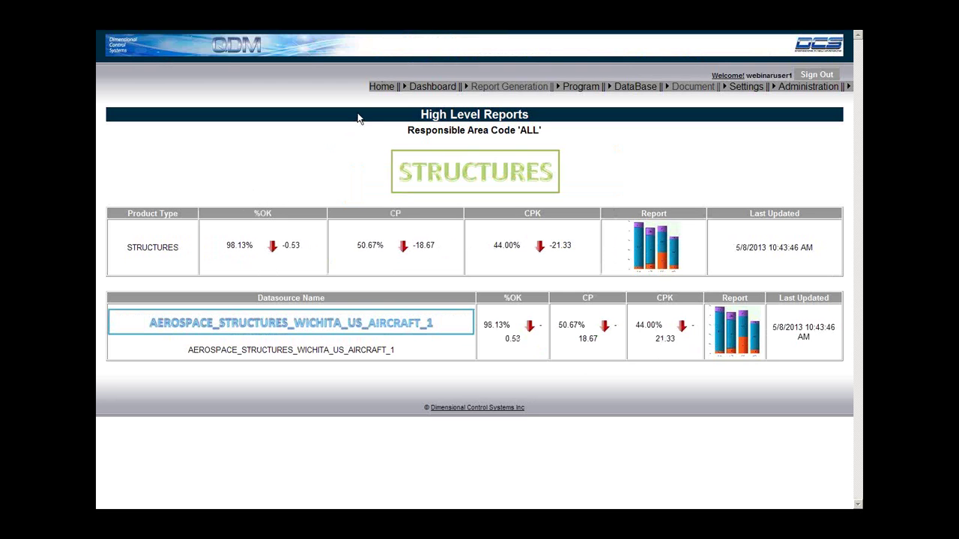
mouse_move(432, 36)
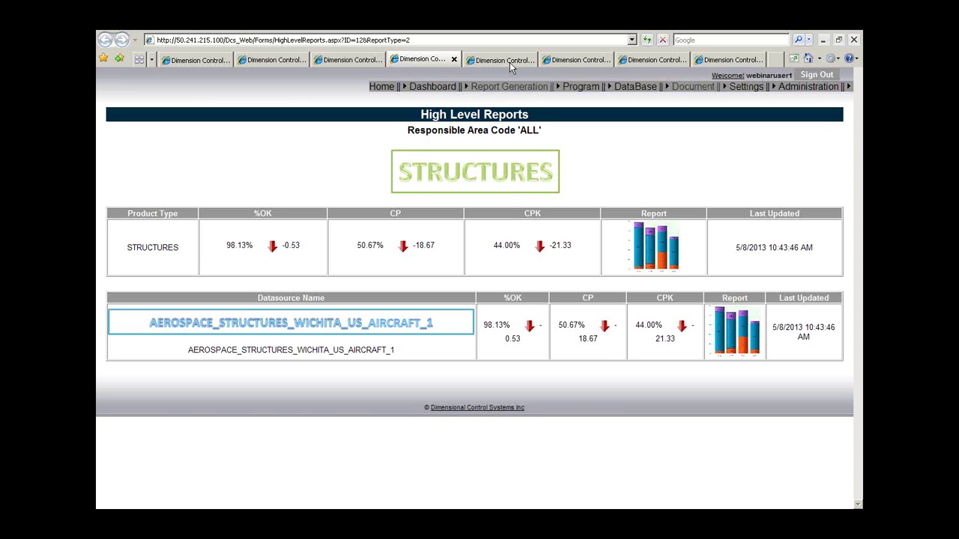
click(509, 61)
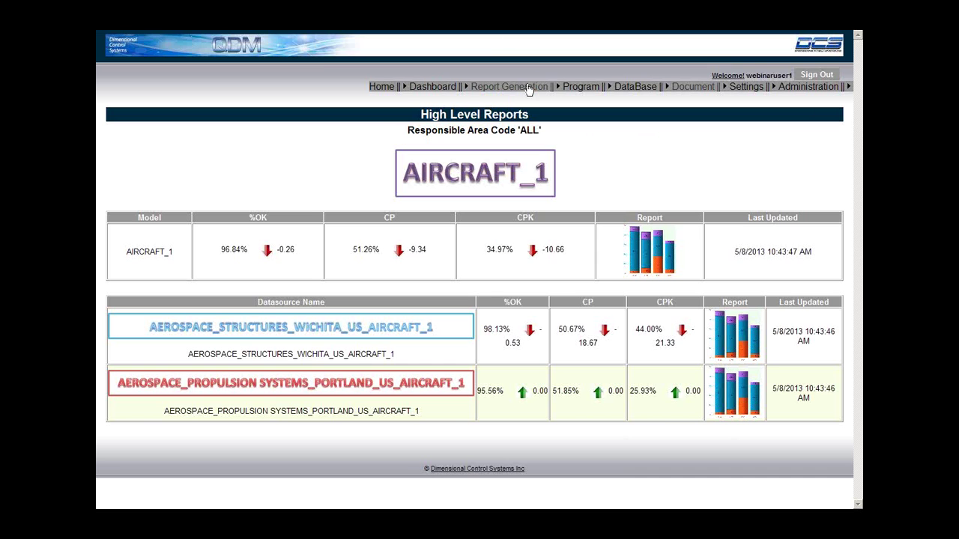
- Examine the Lower Plate_DP data pull setup and its DCS translator setting, dgInspectionXpert
mouse_move(506, 40)
click(576, 60)
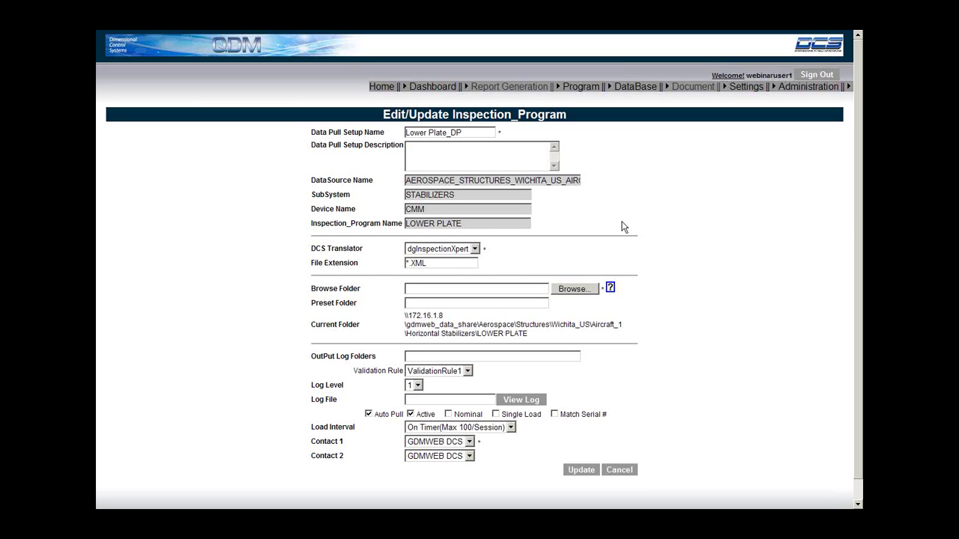
click(443, 253)
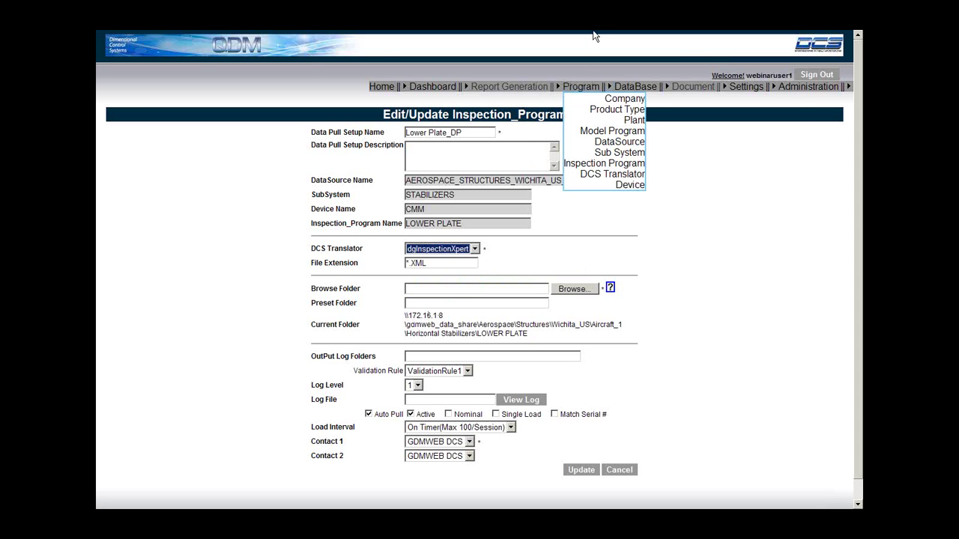
- Review the report templates for the Lower Plate inspection program, including the Lower Plate and Last 3 Samples trend charts
mouse_move(598, 42)
click(659, 62)
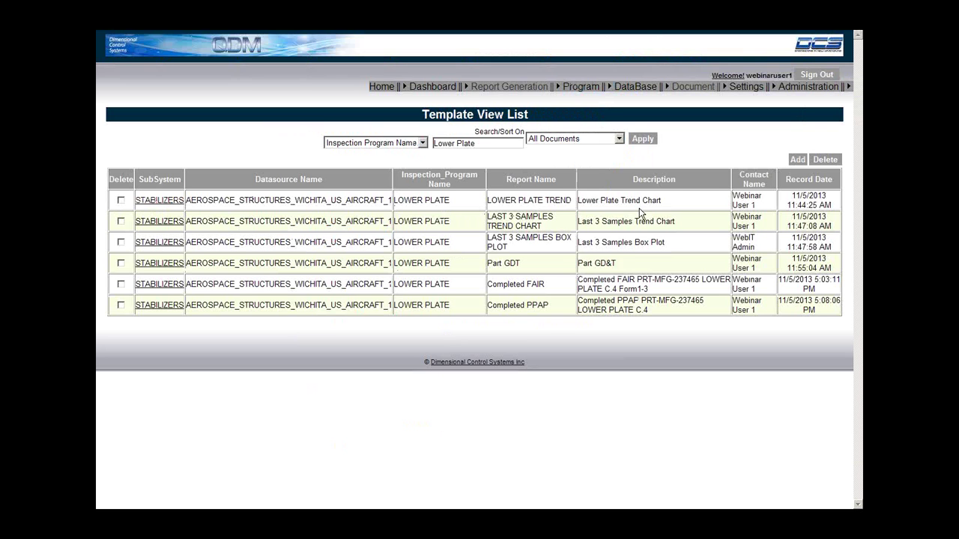
drag(675, 203, 558, 200)
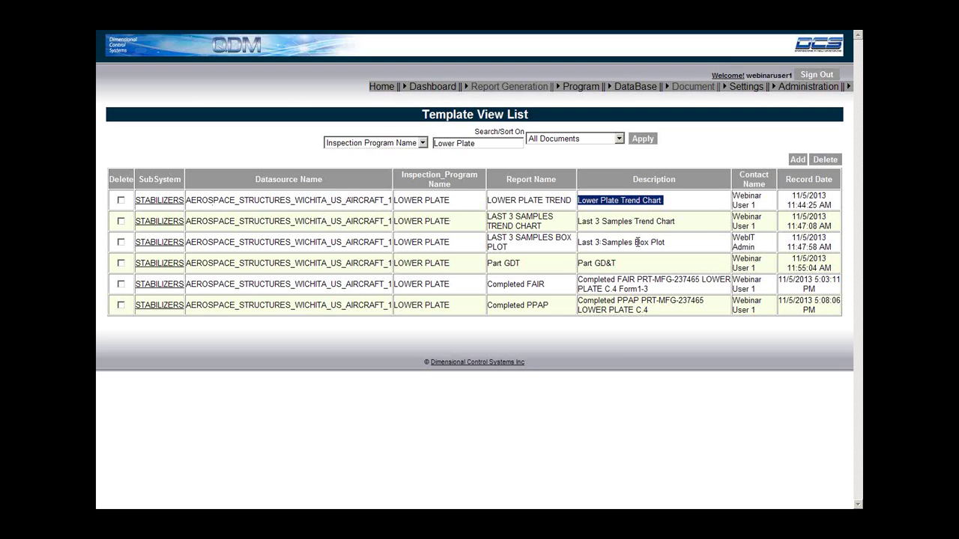
click(606, 215)
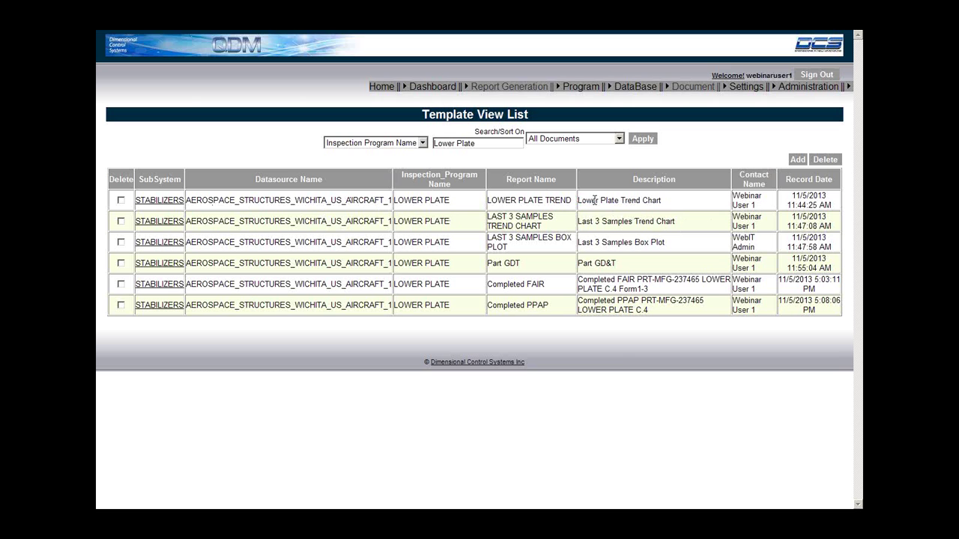
drag(578, 221, 593, 221)
- Examine the Lower plate autopublish reports, covering the Last 3 Samples Box Plot and Trend Chart entries
mouse_move(627, 36)
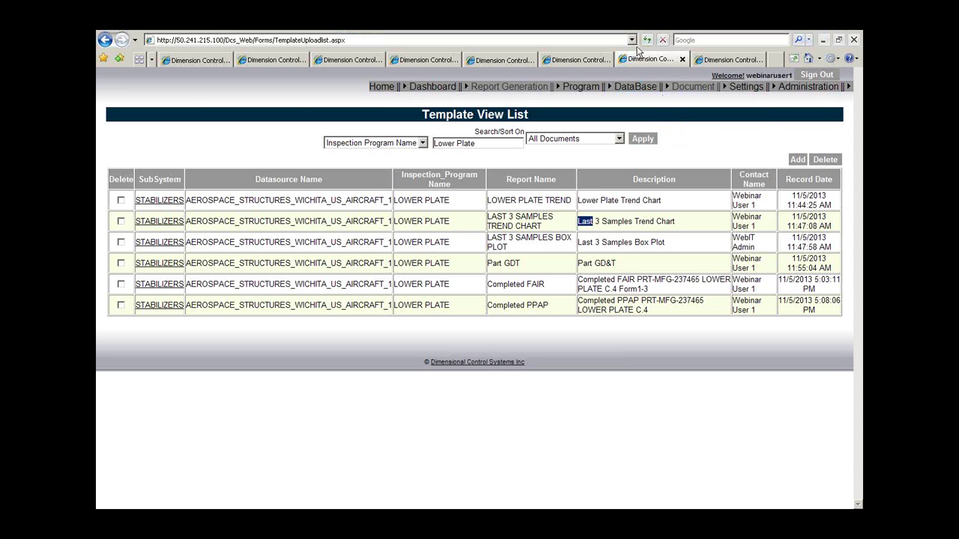
click(723, 63)
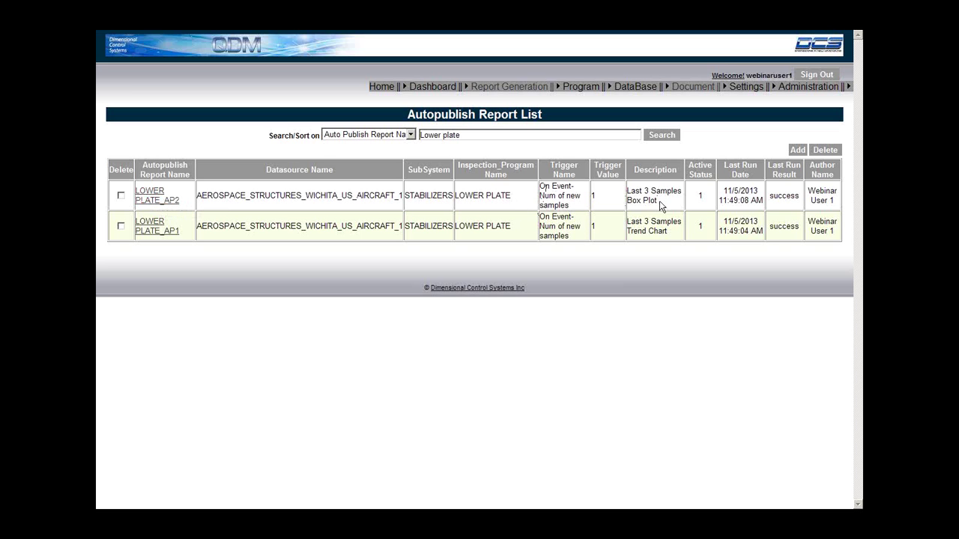
drag(628, 191, 657, 201)
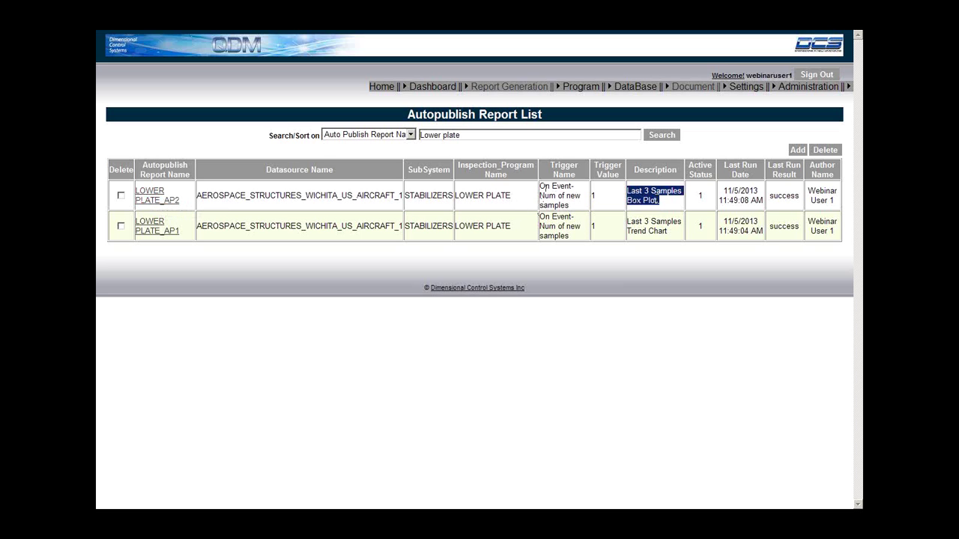
click(674, 202)
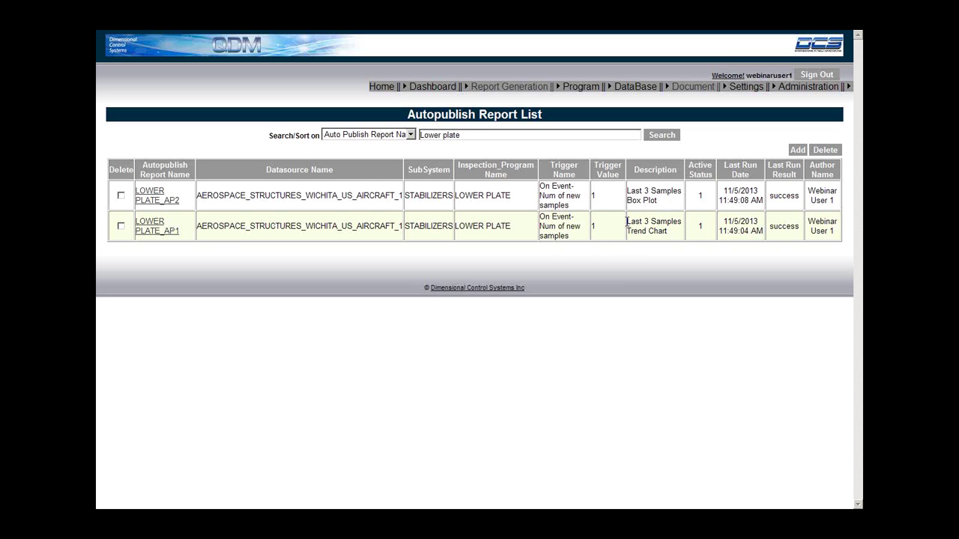
drag(677, 235, 653, 224)
click(670, 236)
mouse_move(809, 86)
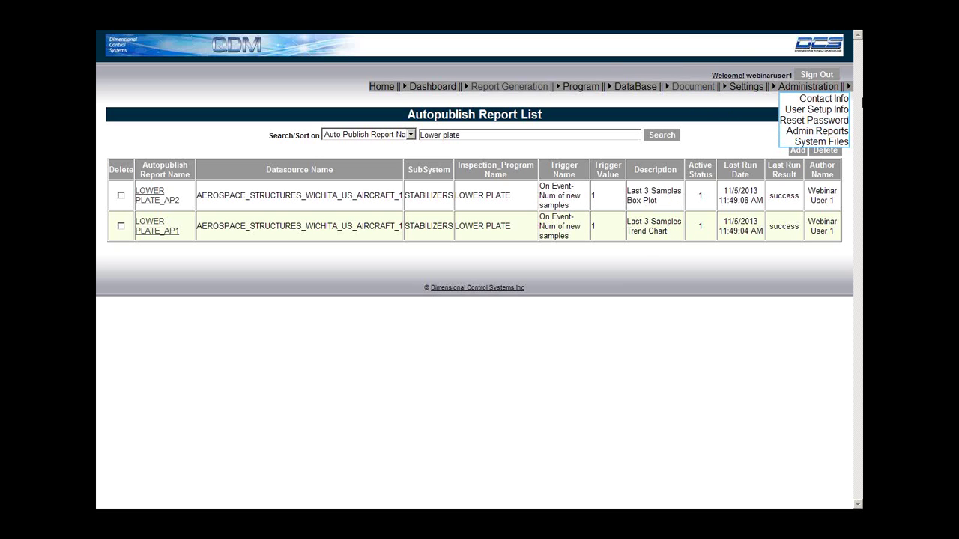
mouse_move(810, 30)
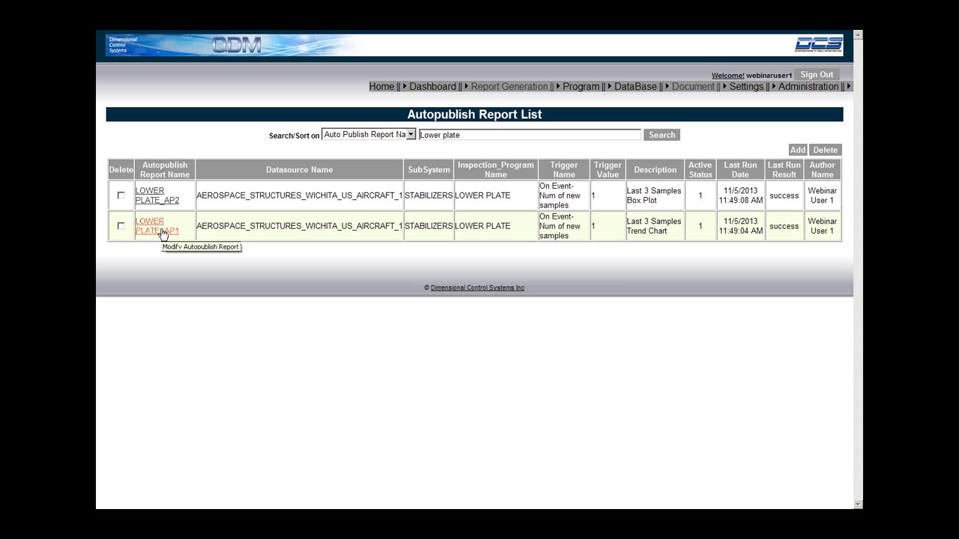
- Put away the autopublish report window and return to the Navigate Data page for LOWER PLATE CMM
mouse_move(844, 37)
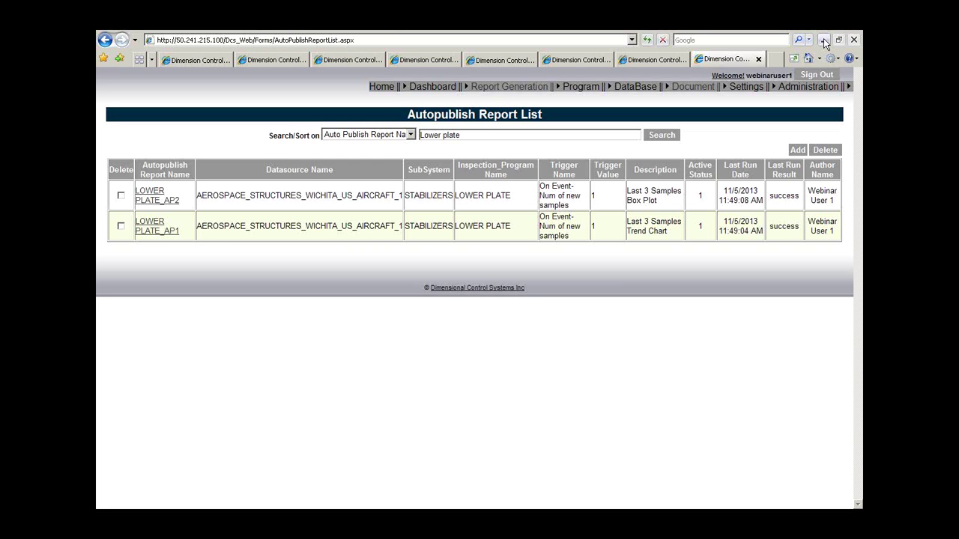
click(823, 40)
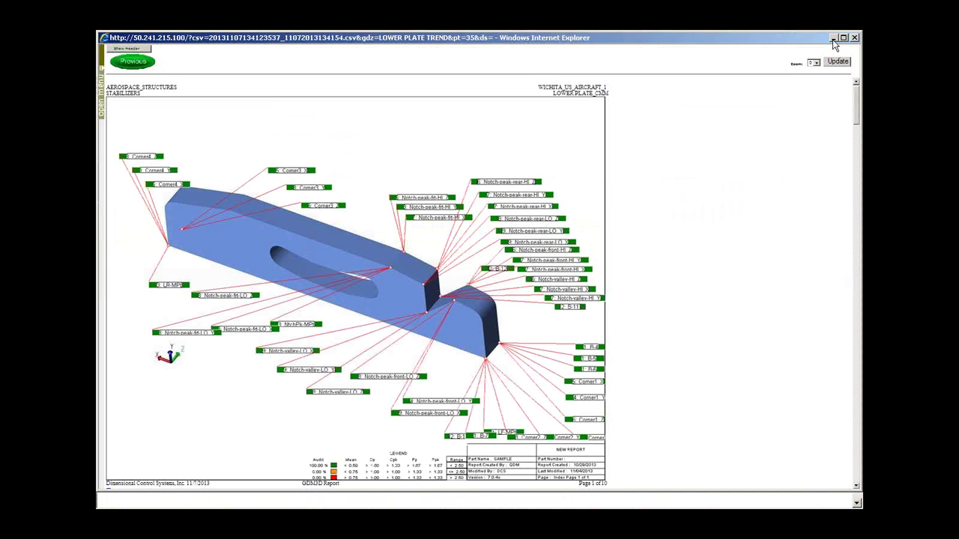
click(210, 522)
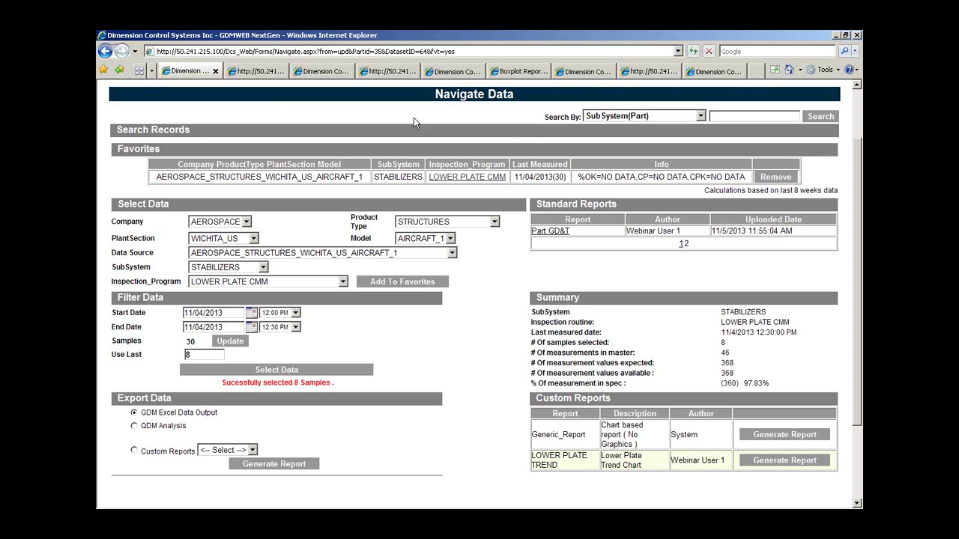
scroll(412, 127, up, 2)
mouse_move(468, 149)
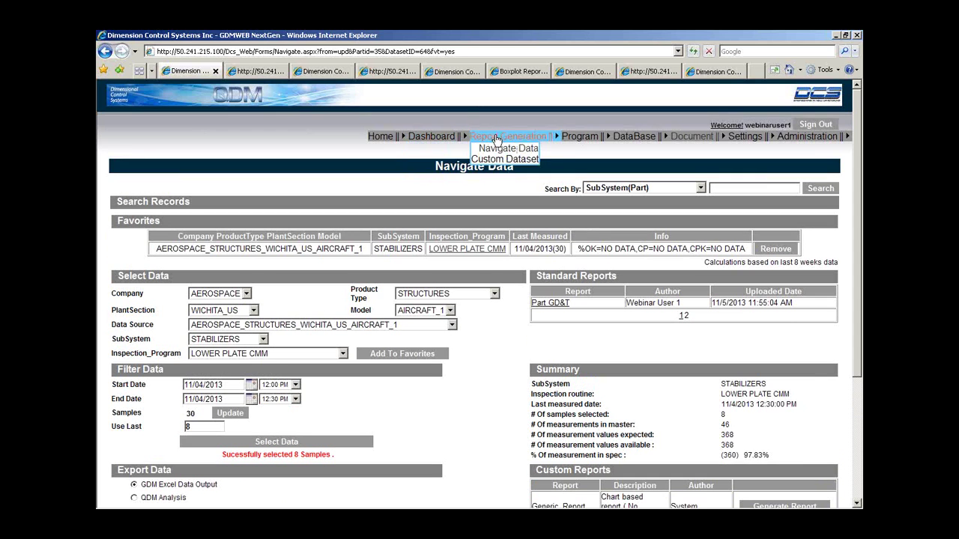
- Open a fresh Navigate Data page and choose company AEROSPACE with product type STRUCTURES
click(494, 149)
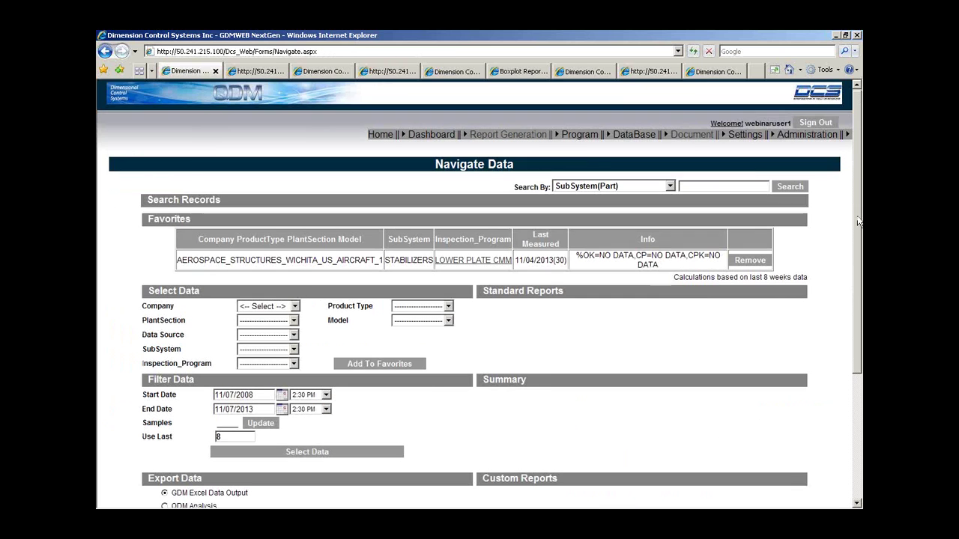
scroll(524, 210, down, 3)
click(295, 195)
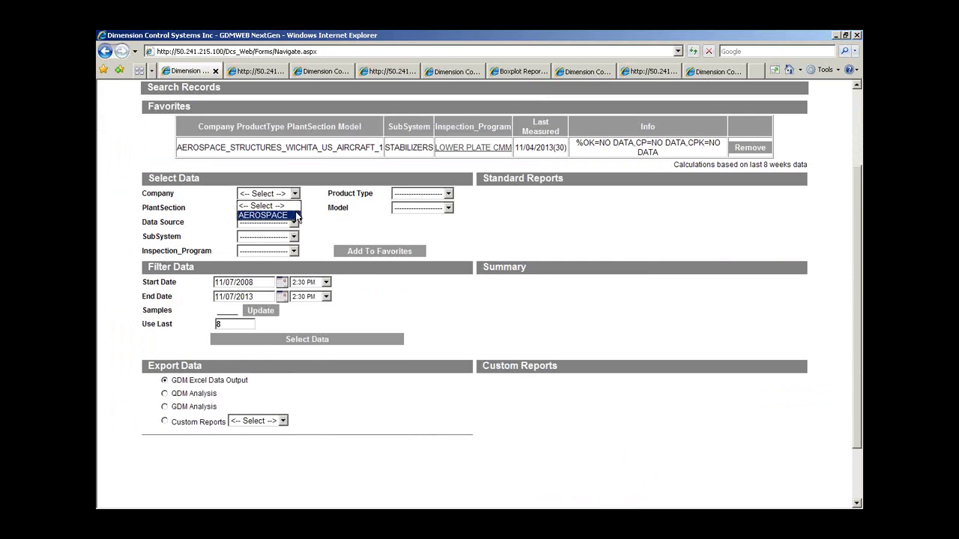
click(262, 215)
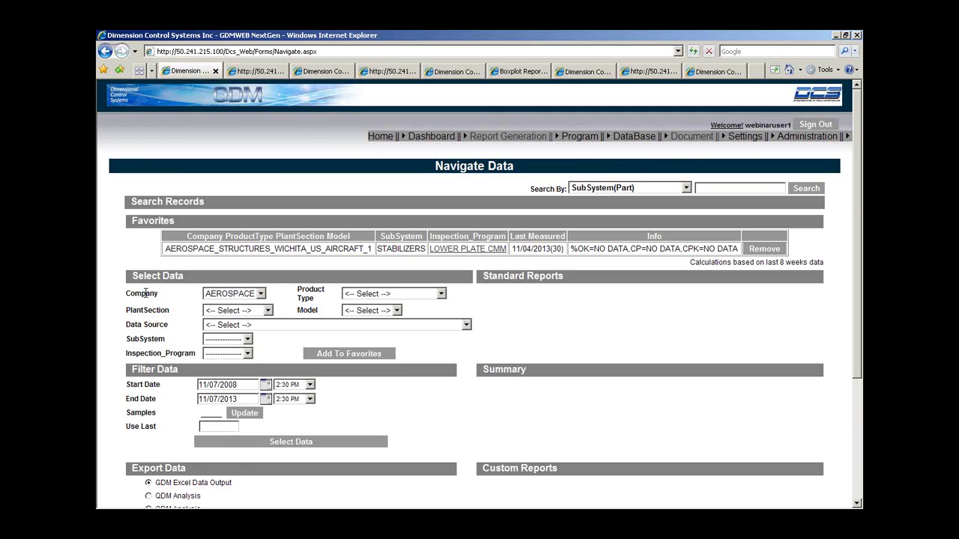
scroll(146, 293, down, 4)
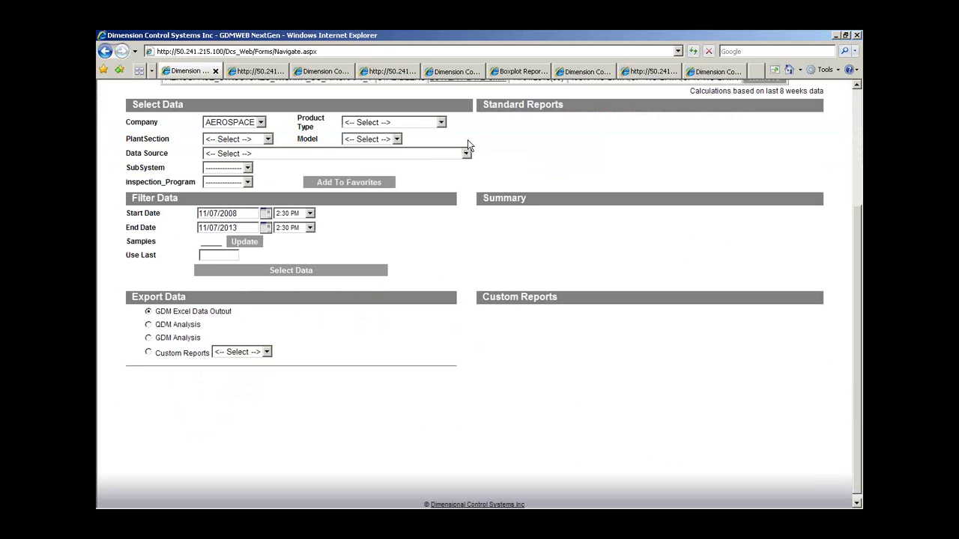
click(440, 122)
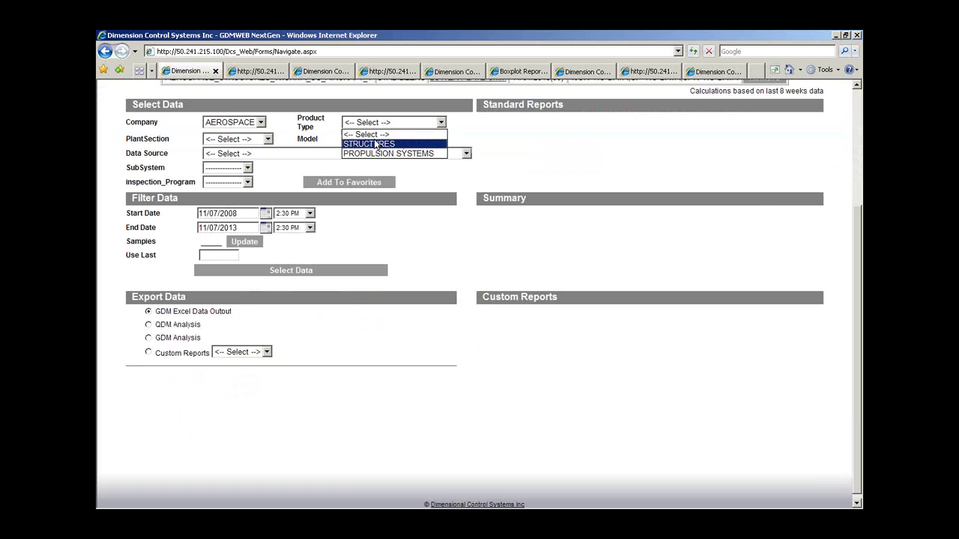
click(380, 144)
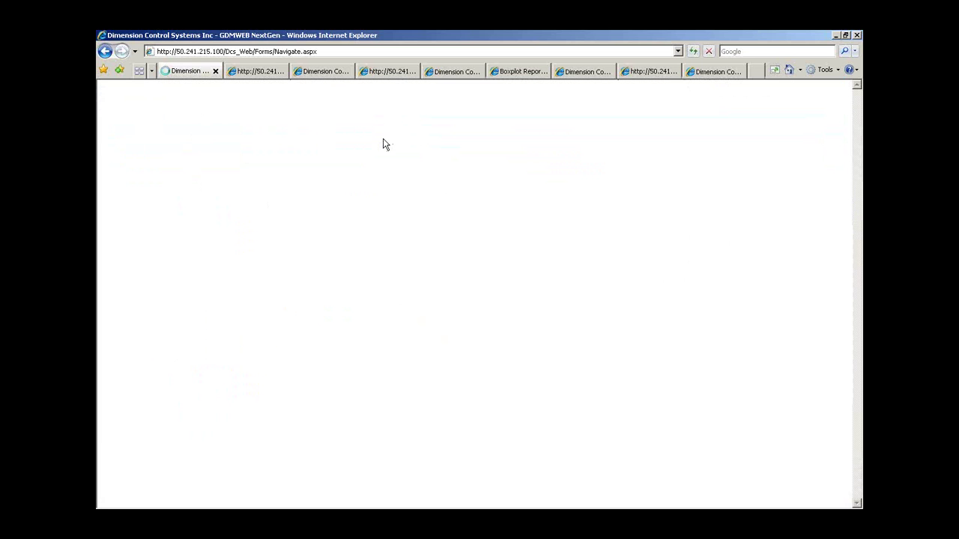
- Set plant section WICHITA_US, model AIRCRAFT_1 and data source AEROSPACE_STRUCTURES_WICHITA_US_AIRCRAFT_1 for the data selection
click(280, 323)
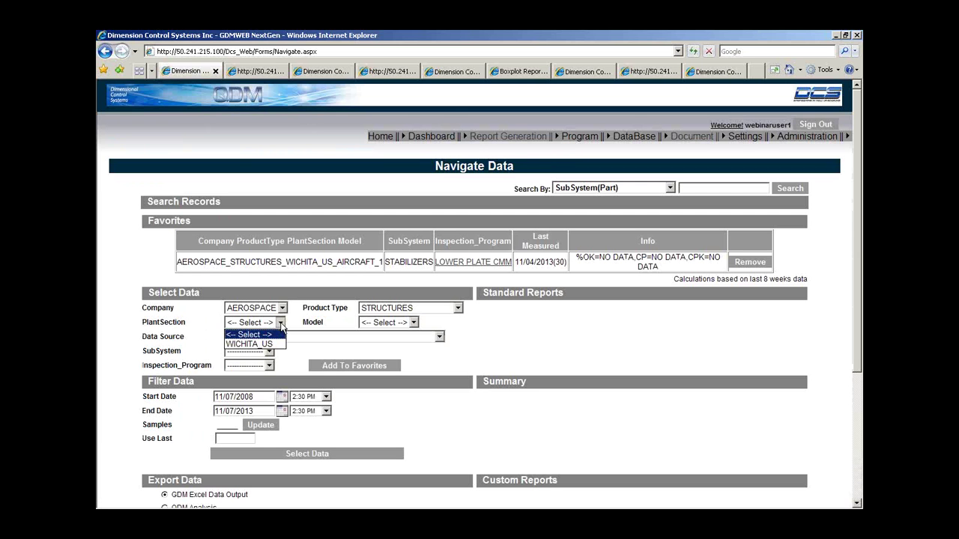
click(267, 346)
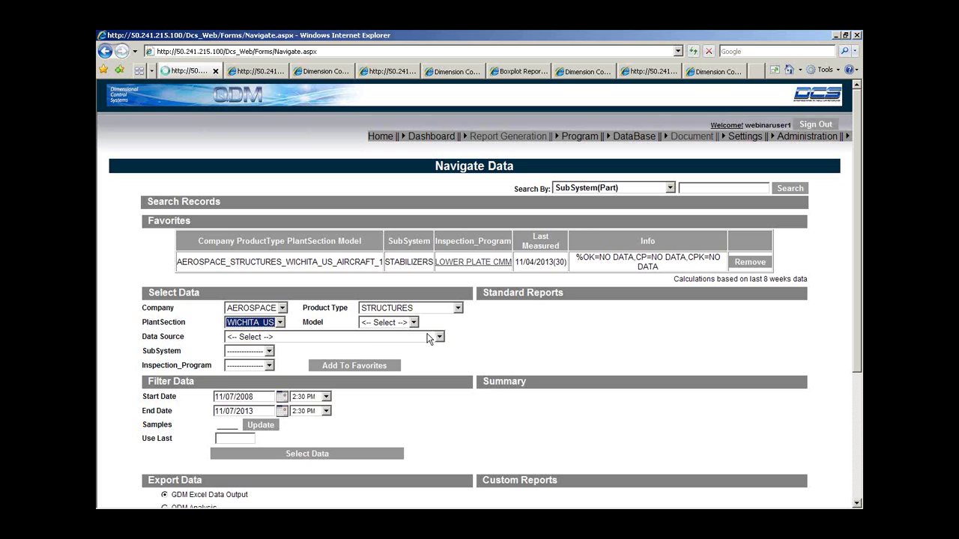
click(413, 323)
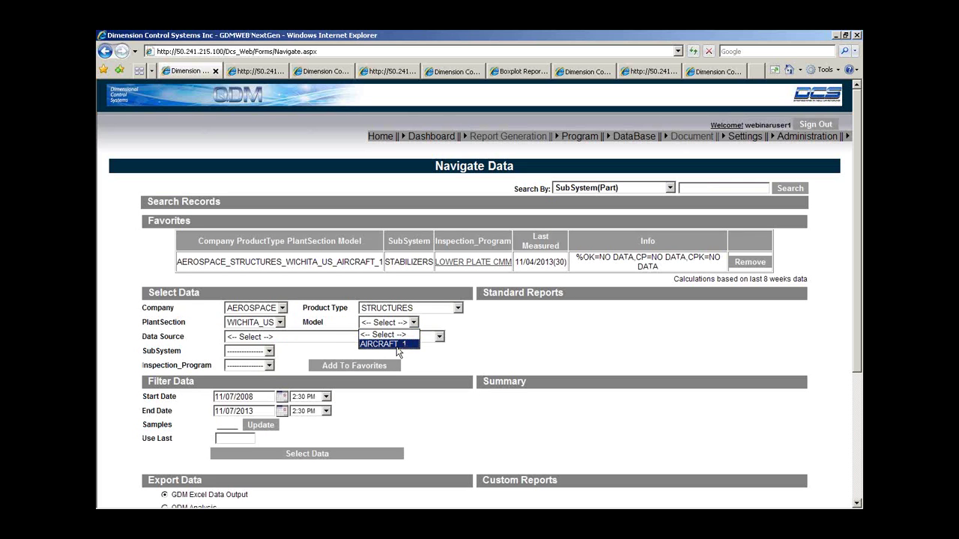
click(399, 345)
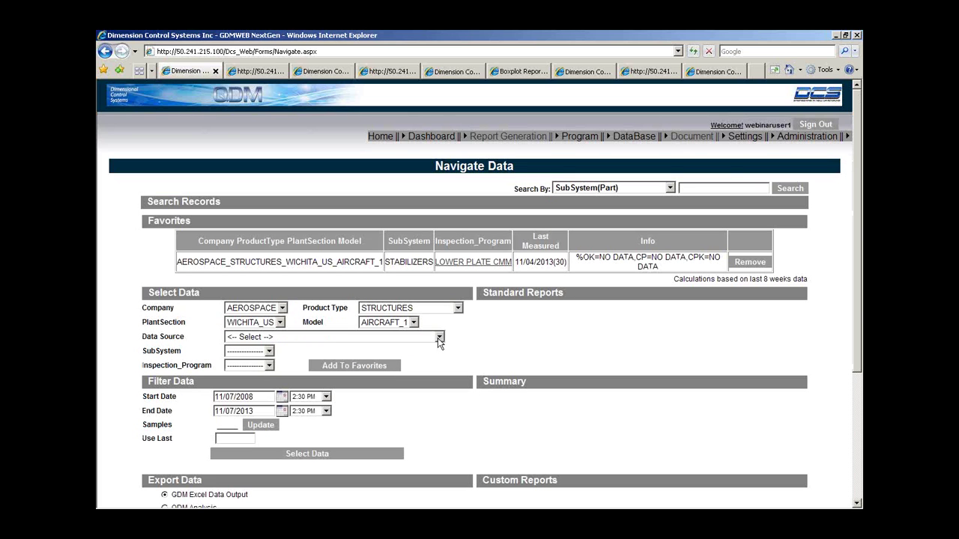
click(440, 338)
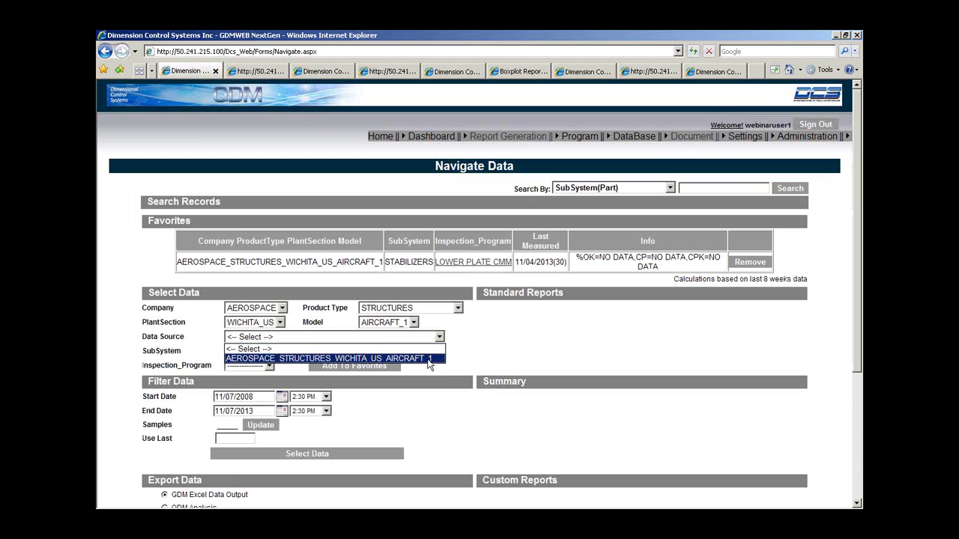
click(397, 359)
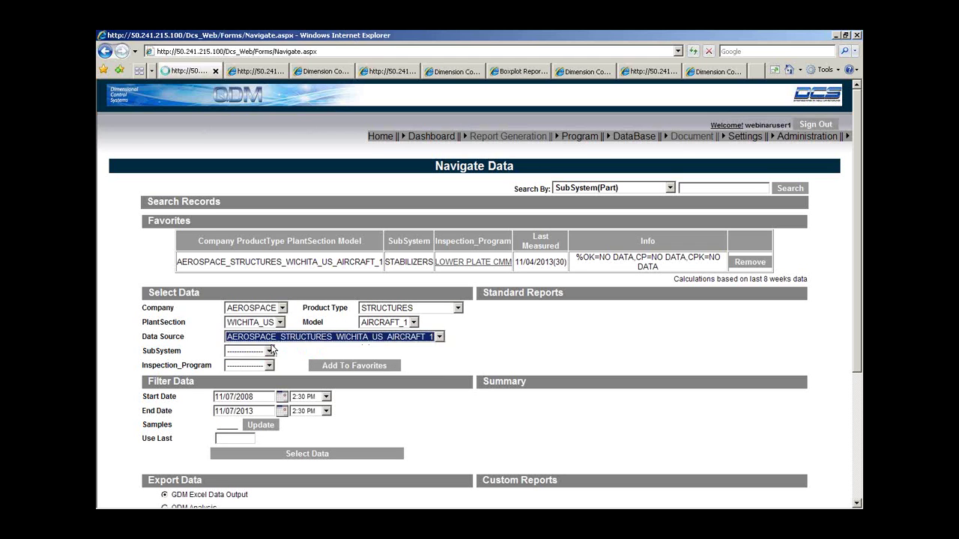
- Choose the STABILIZERS subsystem and the LOWER PLATE CMM inspection program
click(271, 351)
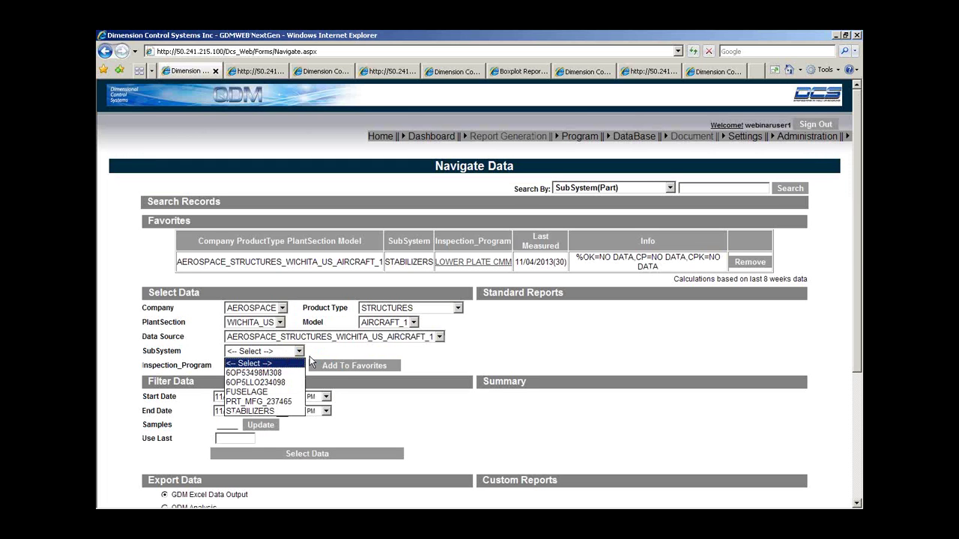
click(280, 412)
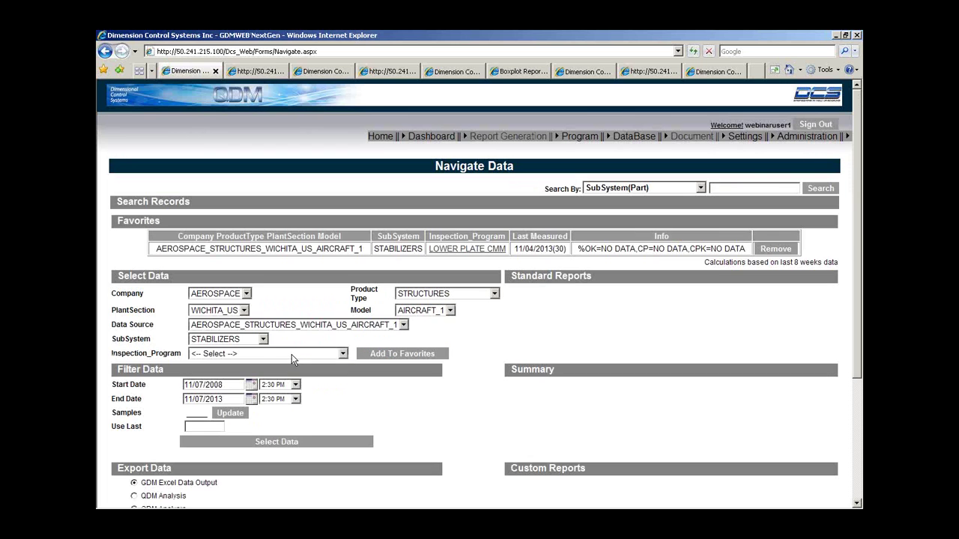
click(295, 354)
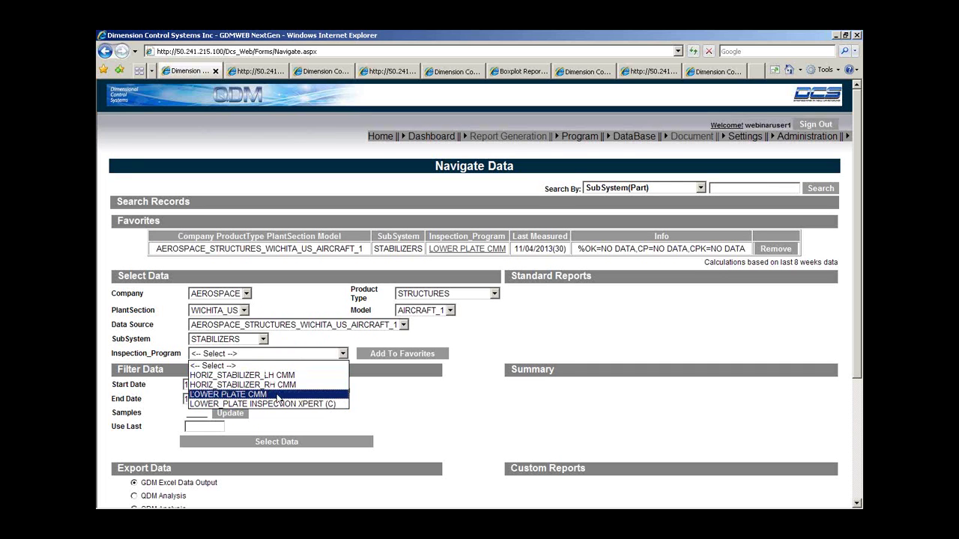
click(235, 395)
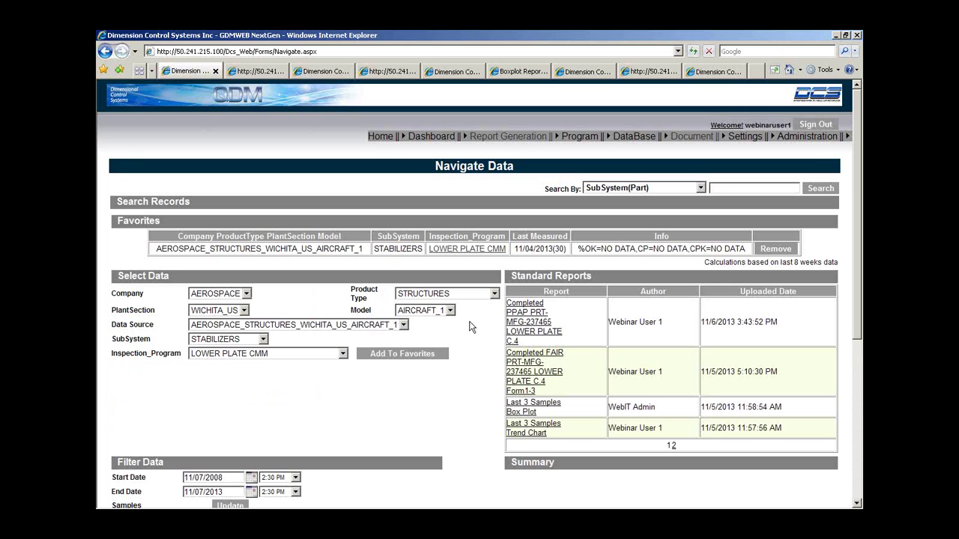
- Update the sample count for the current date range and review the LOWER PLATE CMM measurement summary
scroll(470, 328, down, 4)
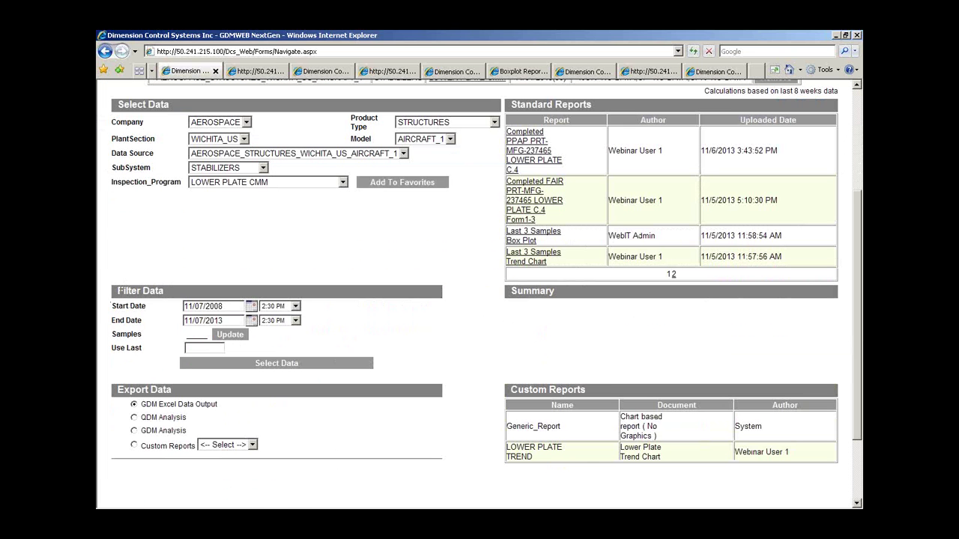
click(239, 335)
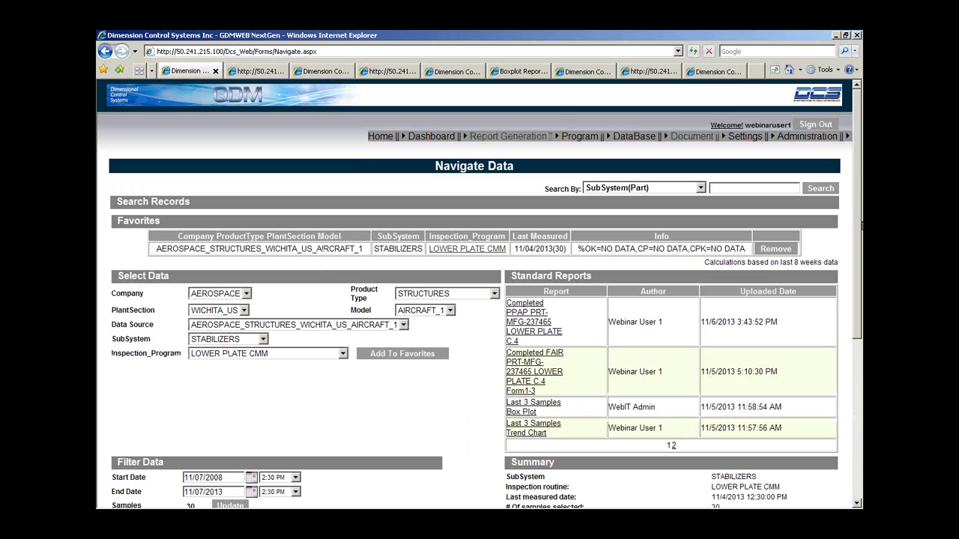
drag(860, 227, 859, 308)
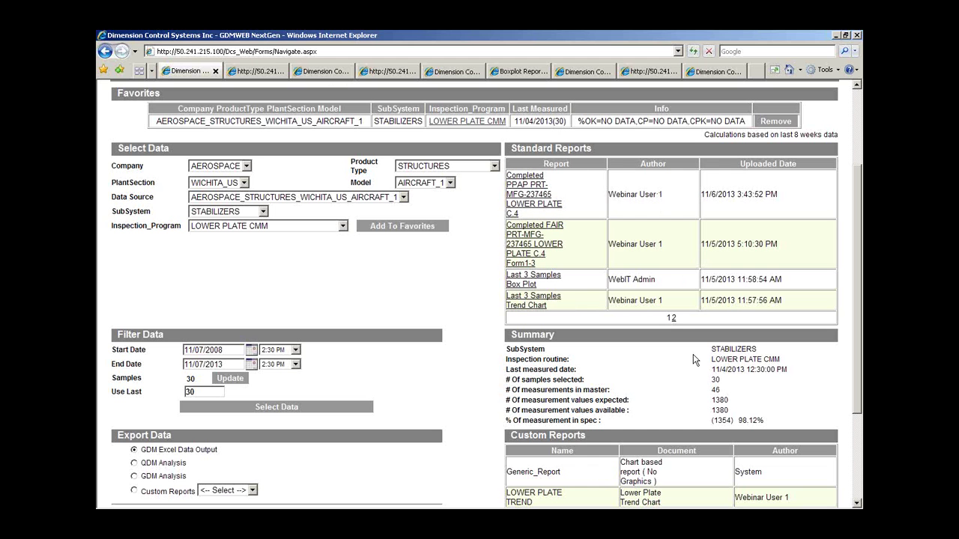
- Look up Part GD&T on the second page of standard reports and examine both sheets of its ballooned drawing
click(673, 319)
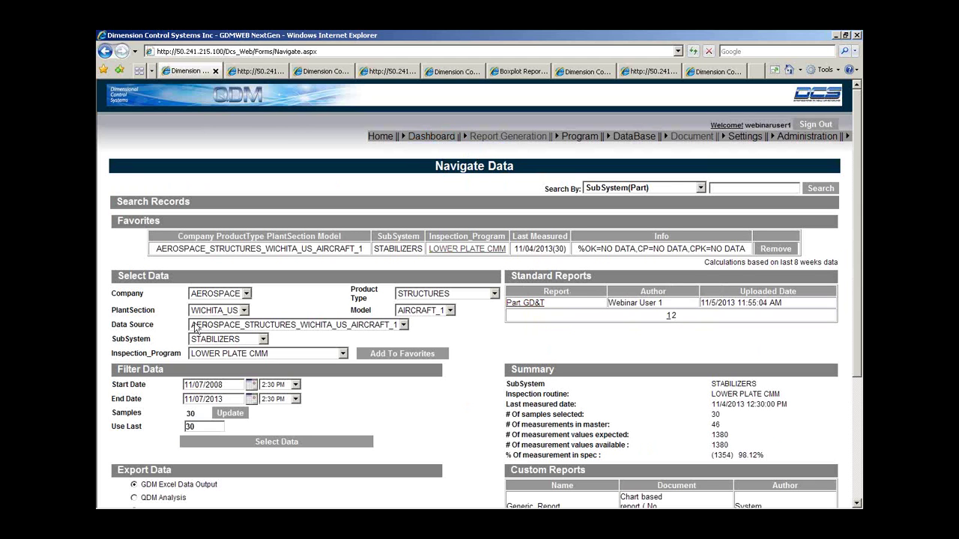
click(256, 74)
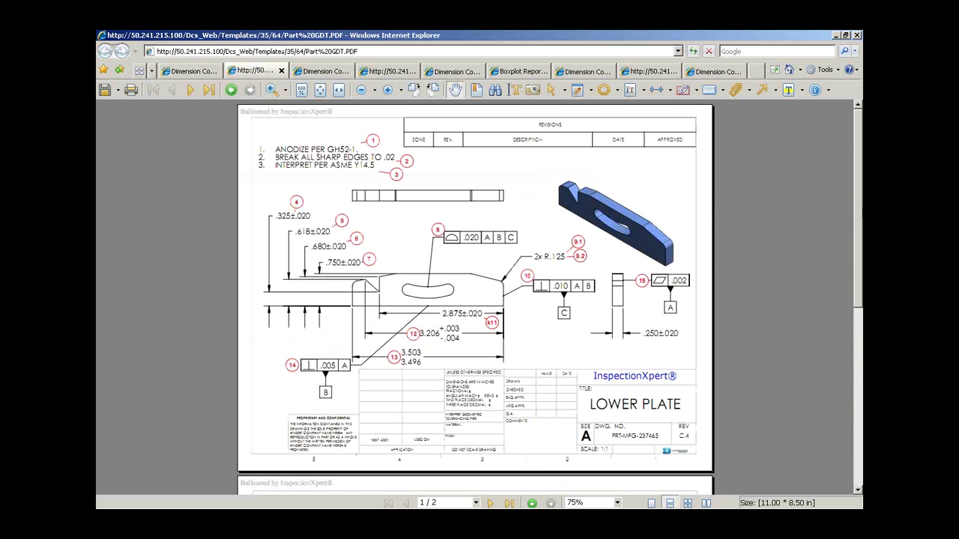
drag(860, 213, 860, 409)
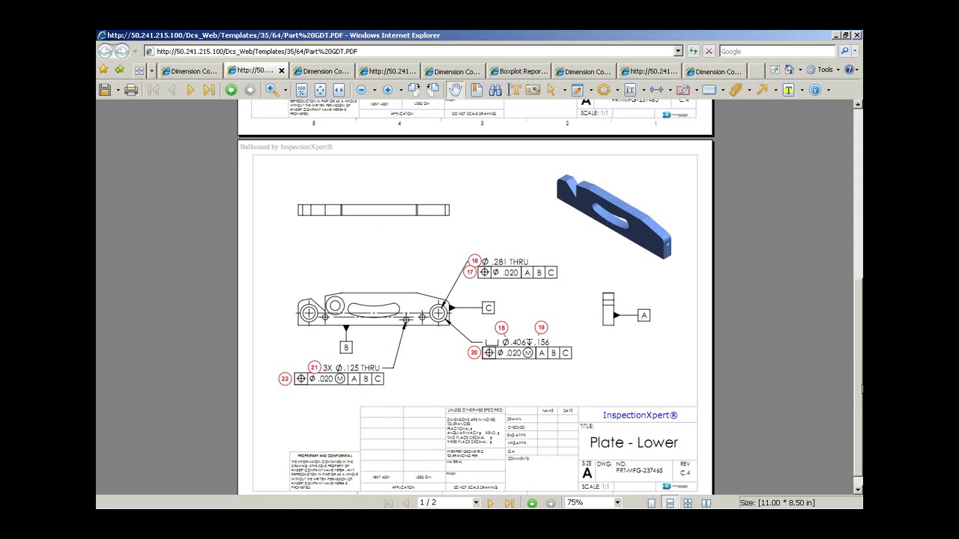
- Examine Form 1, Form 2 and Form 3 of the completed First Article Inspection Report for the lower plate
click(308, 72)
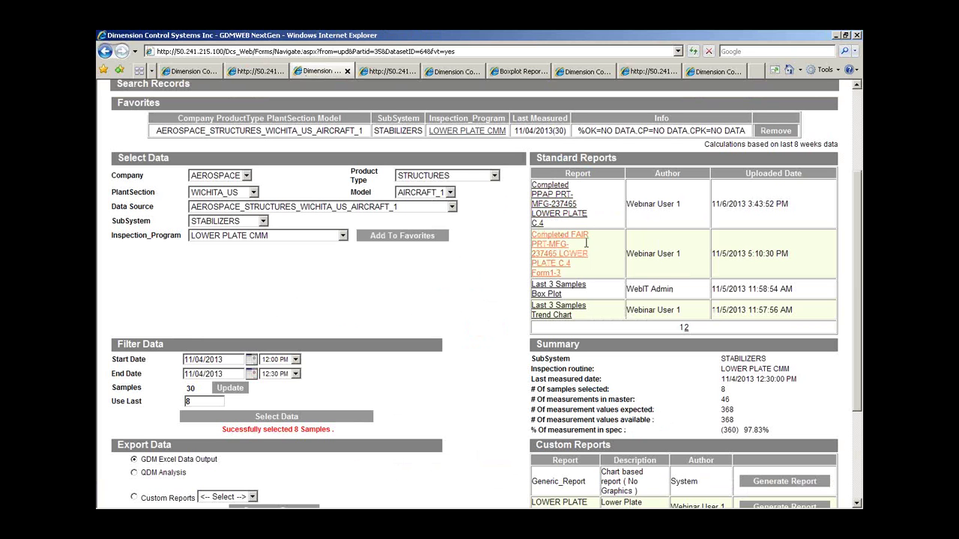
click(388, 73)
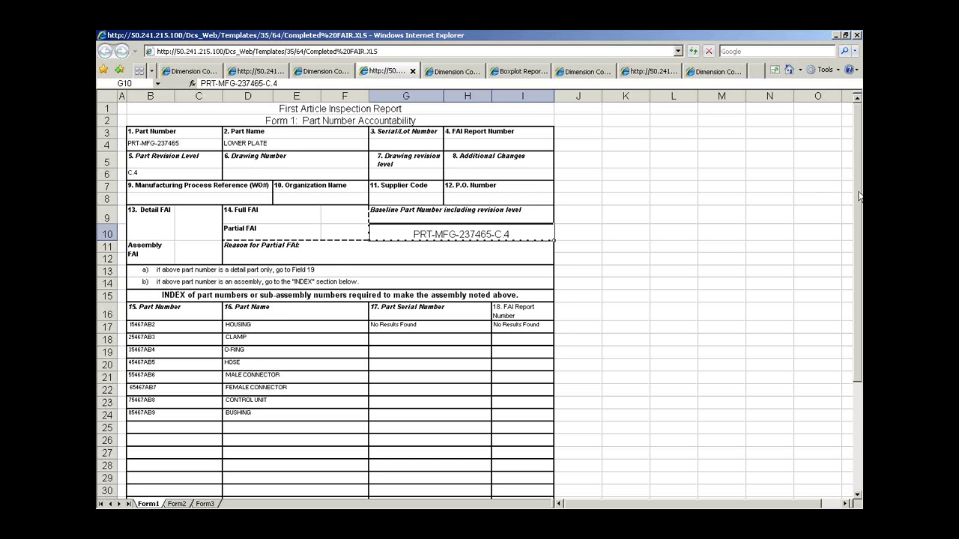
drag(858, 204, 856, 268)
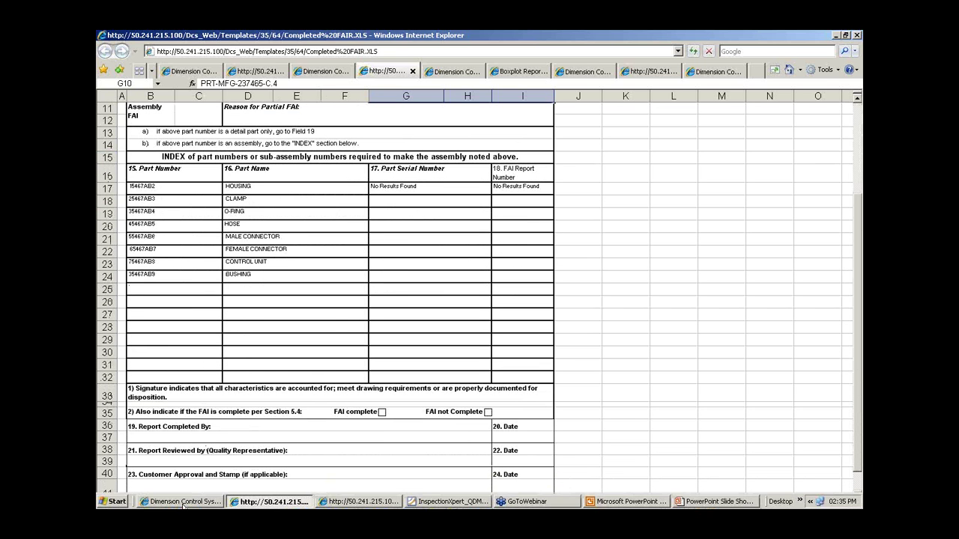
click(176, 504)
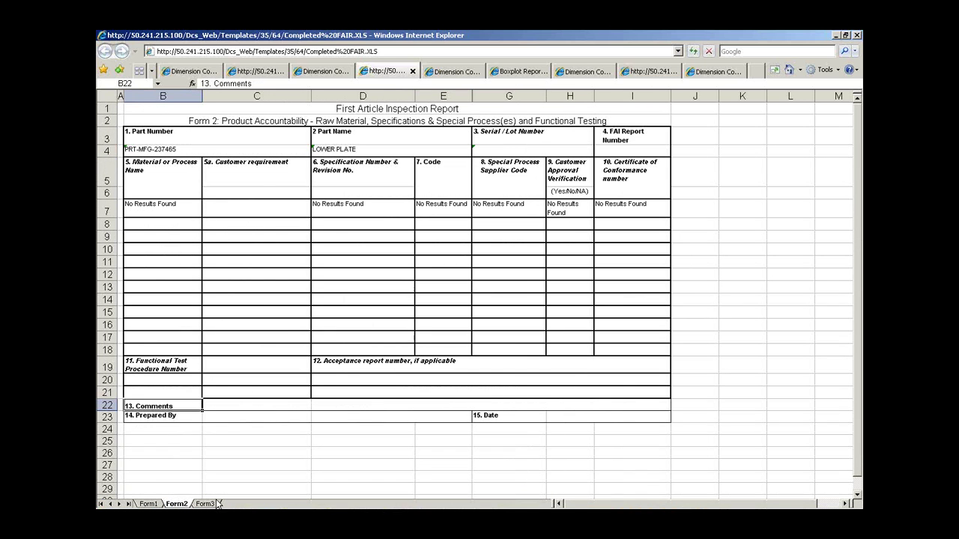
click(207, 505)
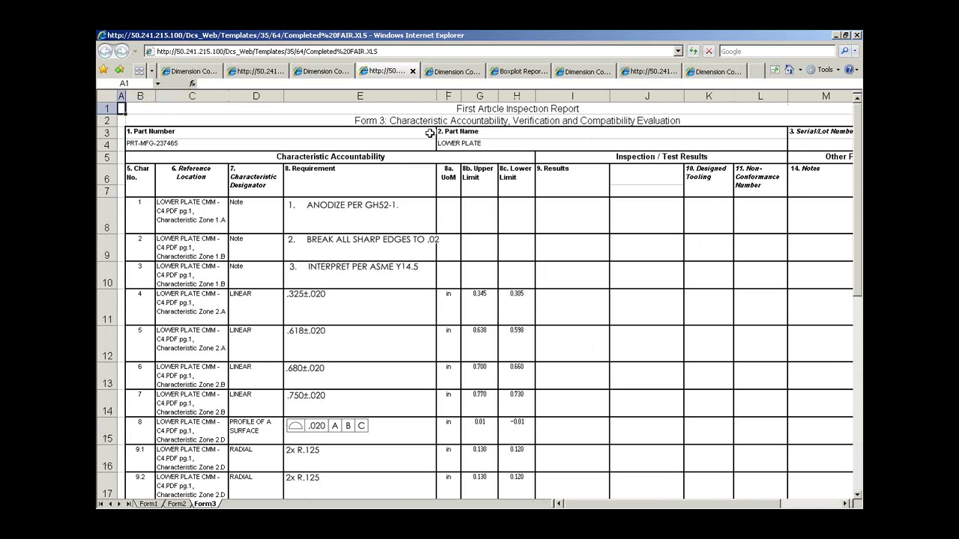
- Examine the Last 3 Samples Box Plot report, including its summary and the feature results further down
click(450, 73)
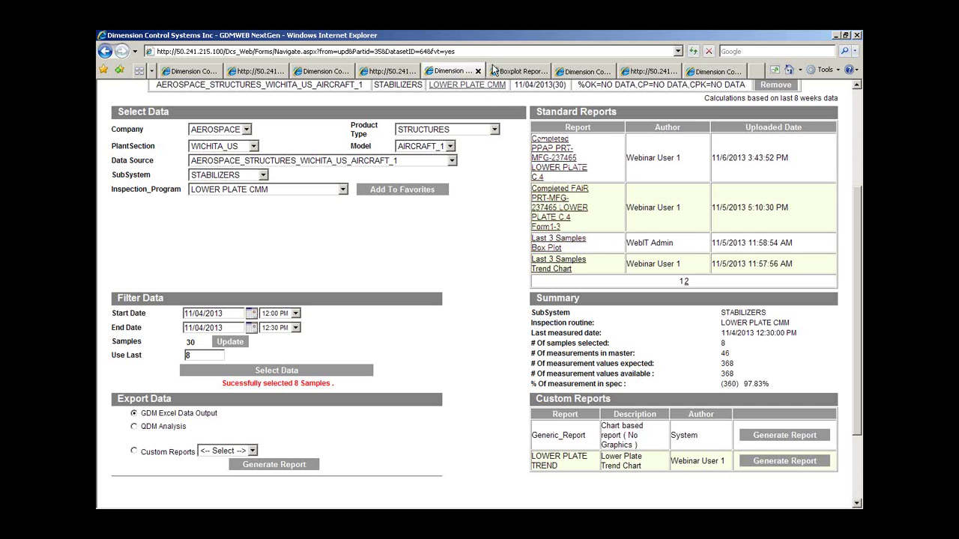
click(528, 71)
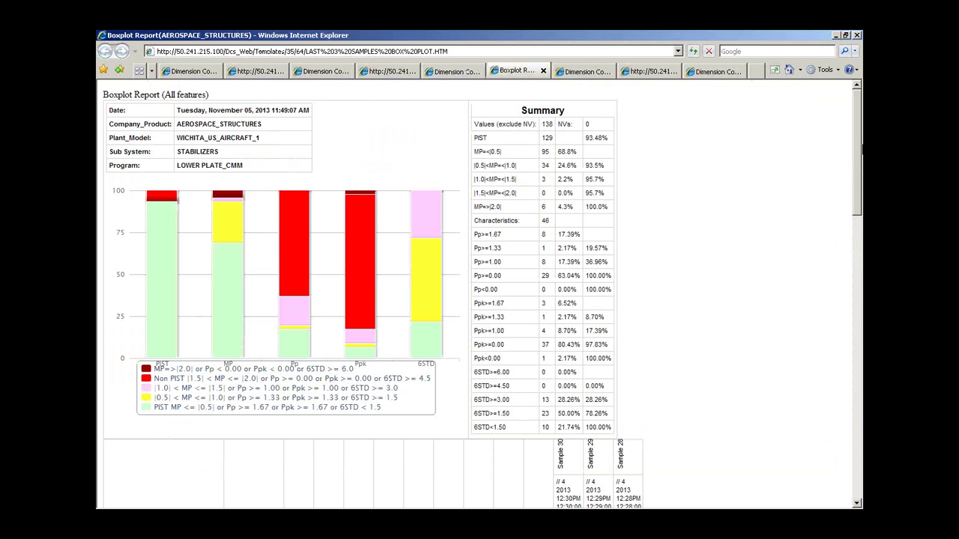
drag(853, 144, 854, 285)
- Examine the pages of the Last 3 Samples Trend Chart report for the lower plate
click(584, 71)
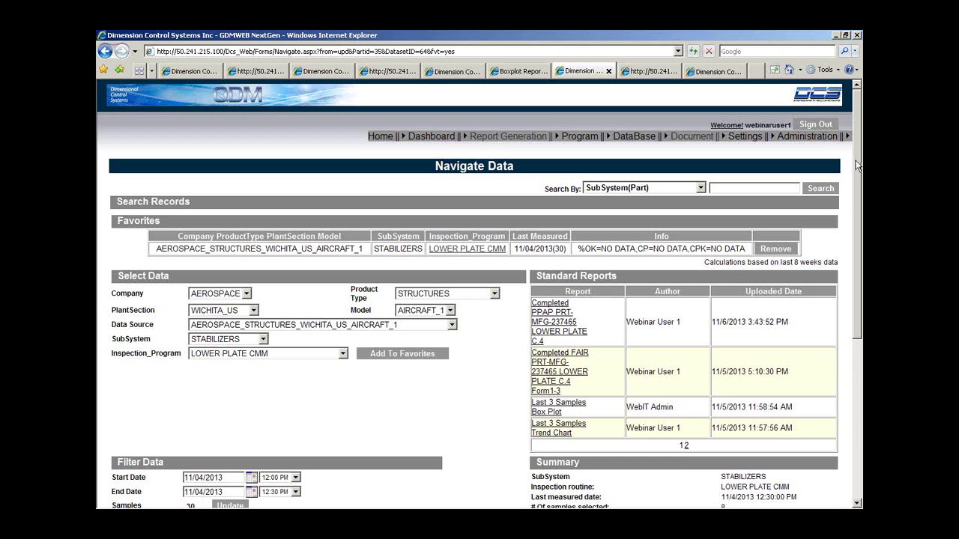
drag(856, 165, 857, 211)
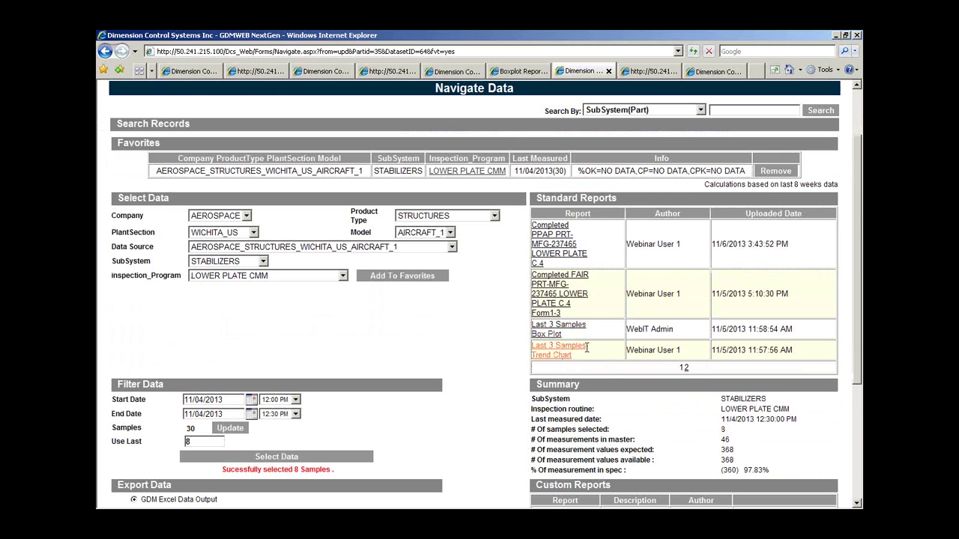
click(636, 72)
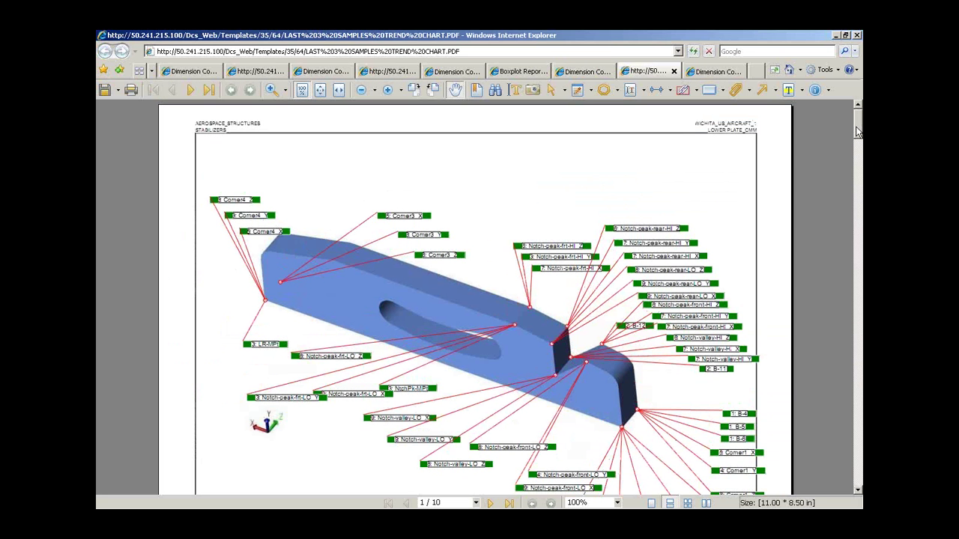
drag(859, 132, 859, 176)
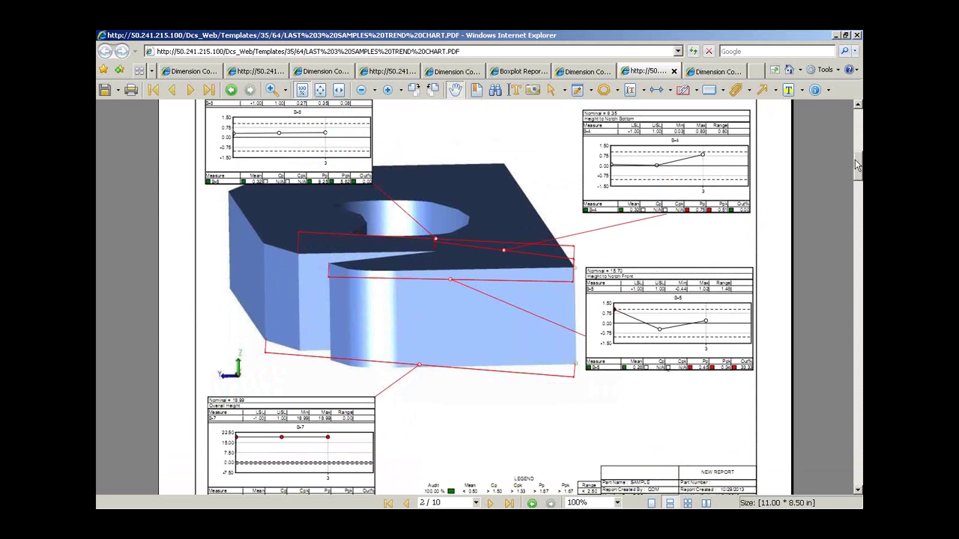
drag(860, 173, 861, 232)
- Set the data filter to use the last 8 samples and generate the LOWER PLATE TREND custom report
click(714, 72)
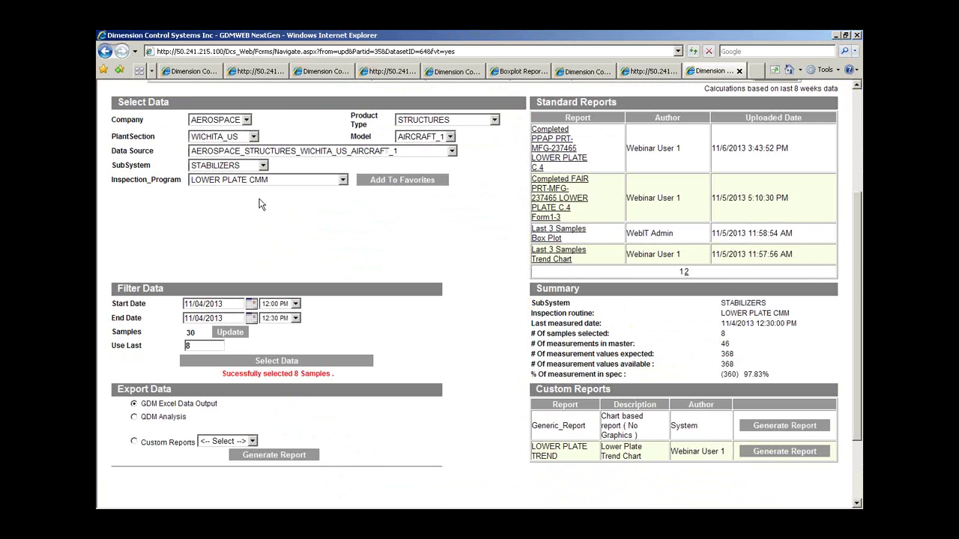
double_click(191, 346)
text(8)
click(797, 455)
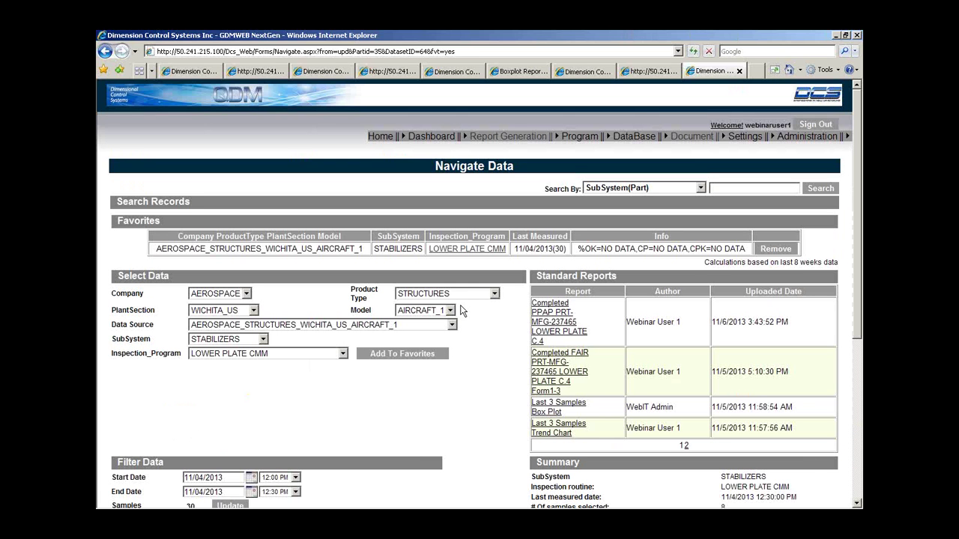
- Examine the LOWER PLATE TREND report's model overview and its pages of height and length trend charts
mouse_move(423, 494)
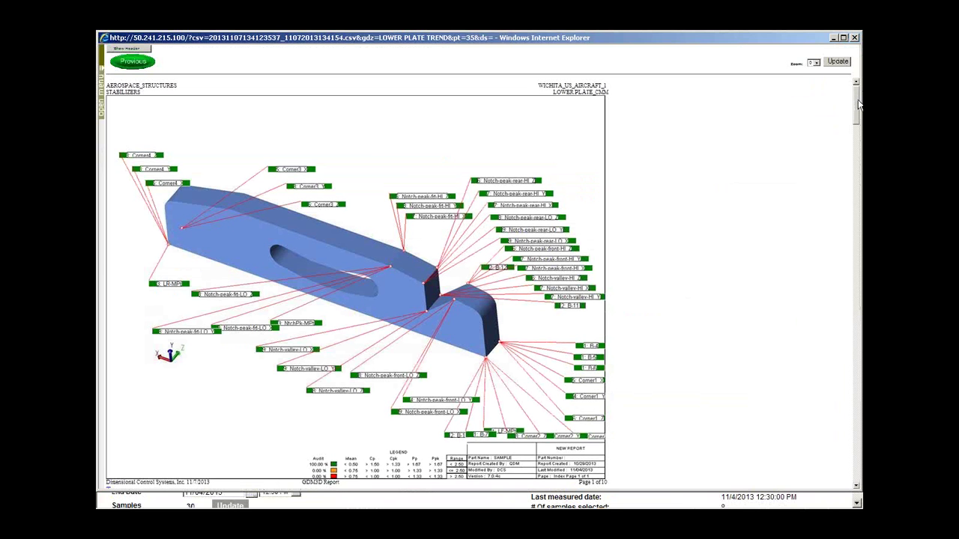
drag(859, 103, 798, 171)
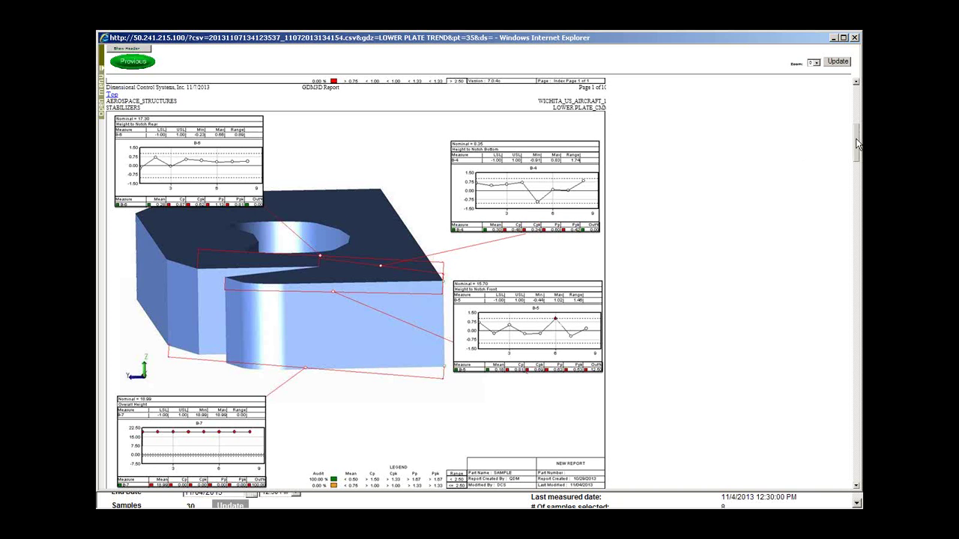
drag(859, 146, 859, 153)
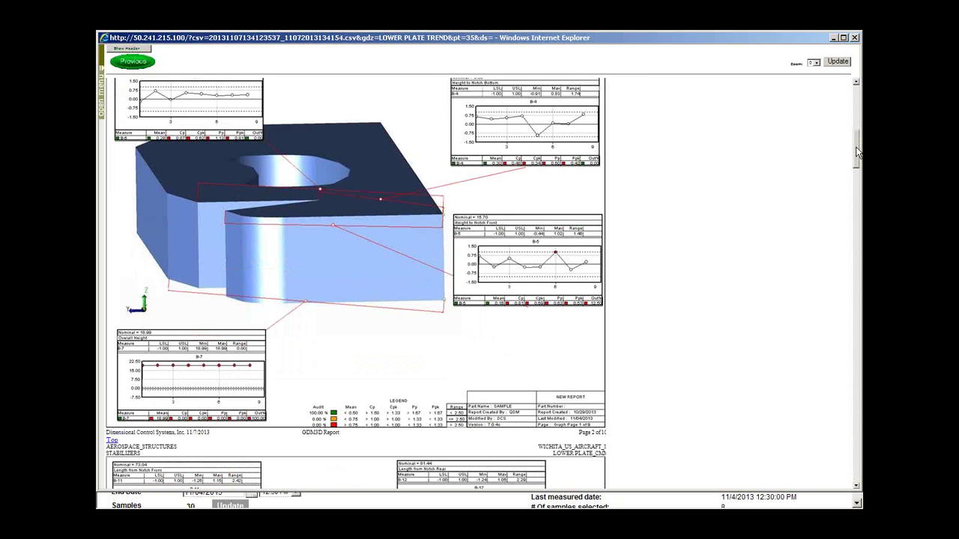
scroll(858, 153, down, 5)
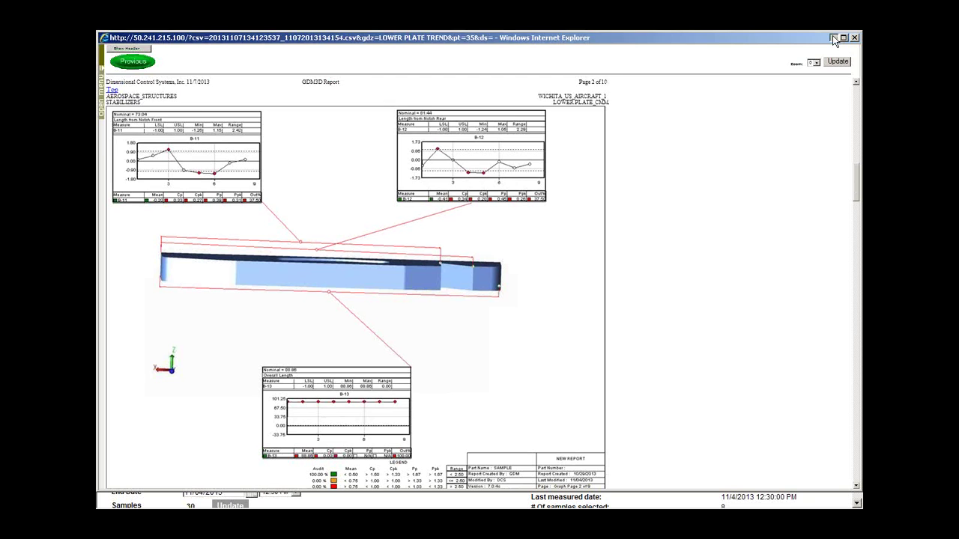
click(834, 38)
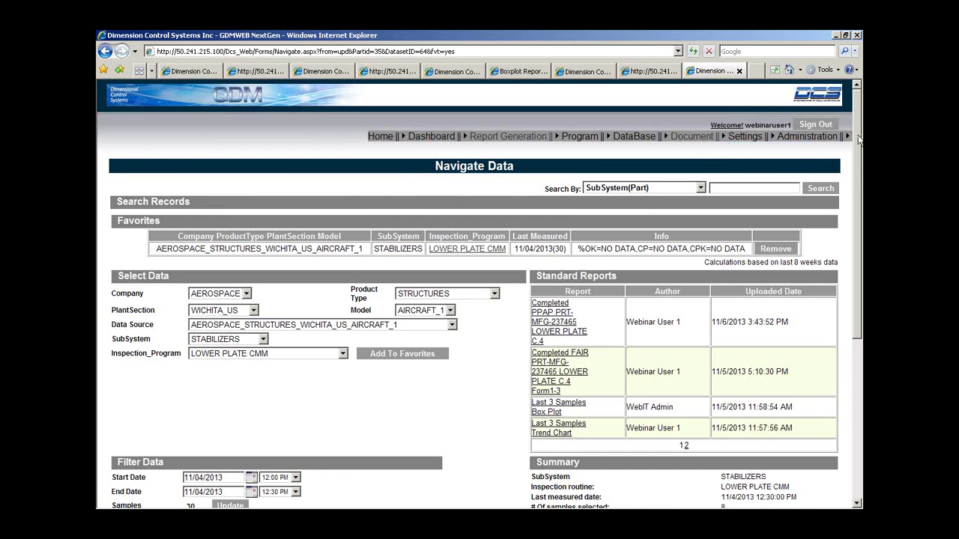
- Choose Custom Reports as the export type and select the LOWER_PLATE INSPECTION XPERT (C) inspection program
scroll(483, 450, down, 5)
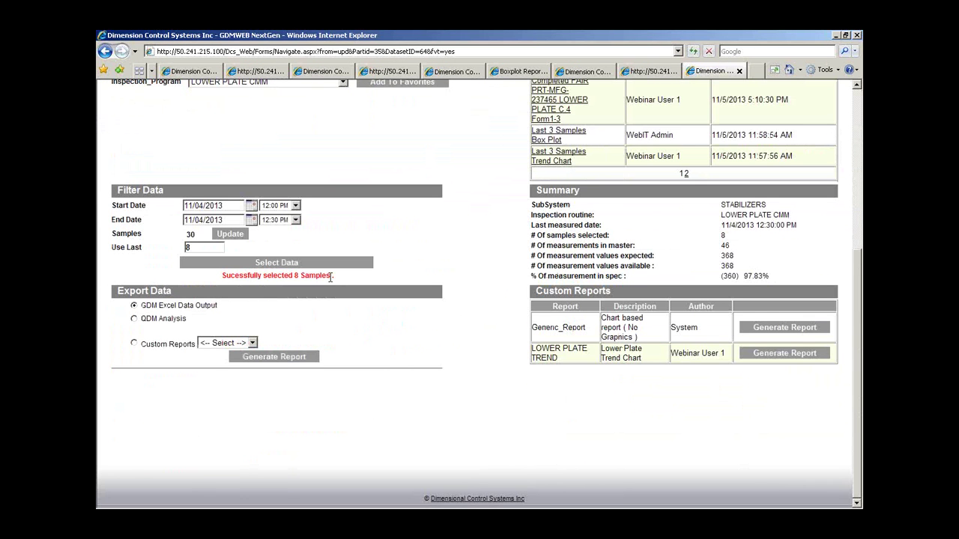
click(857, 87)
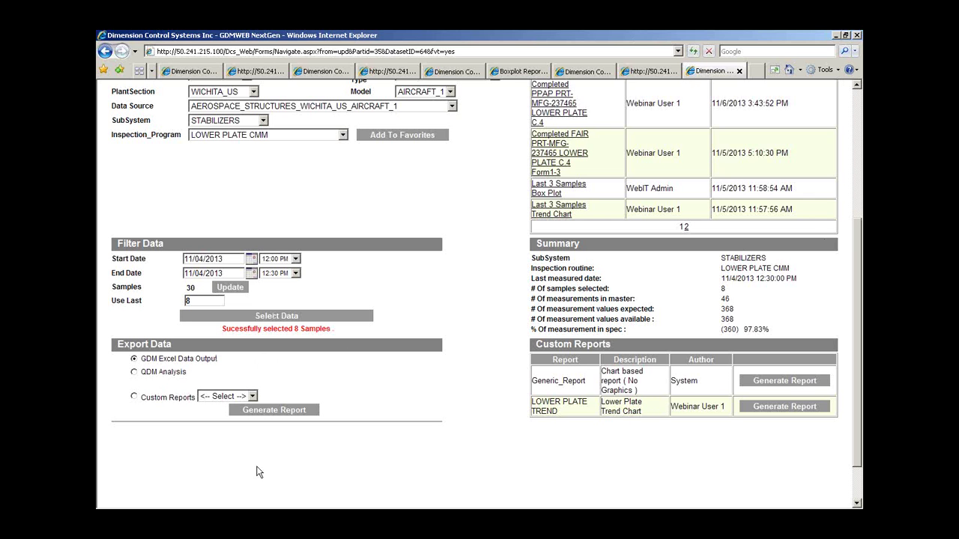
click(134, 398)
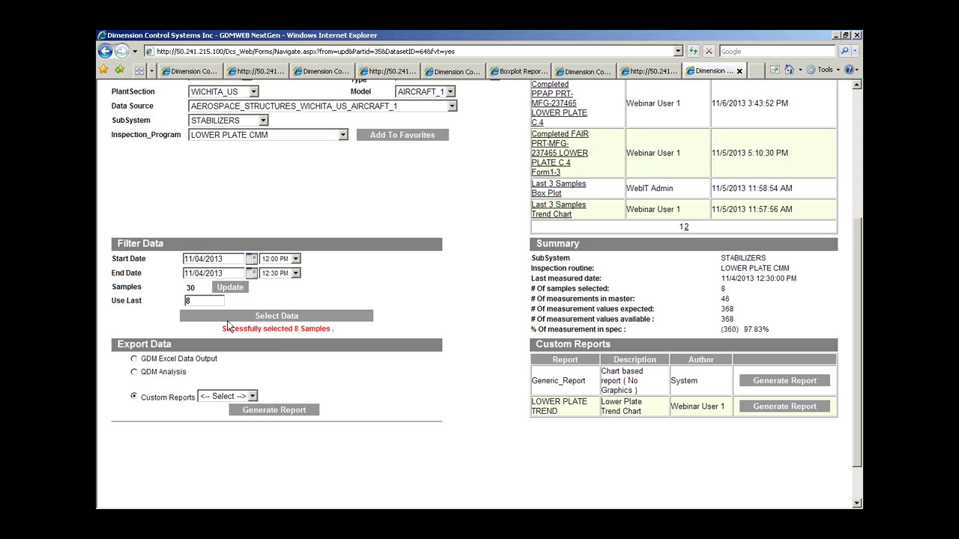
click(309, 135)
click(297, 186)
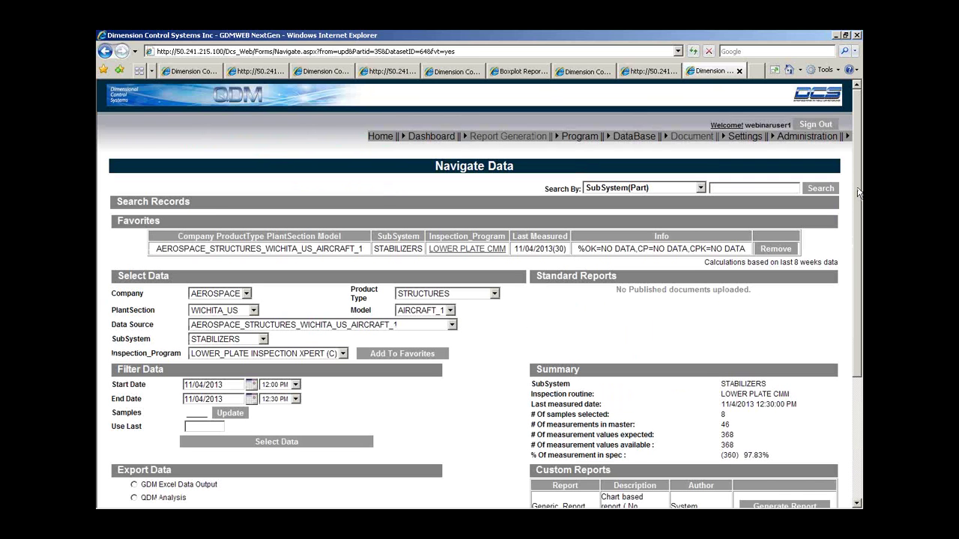
- Update the available sample data and select only the last 1 sample
scroll(859, 193, down, 3)
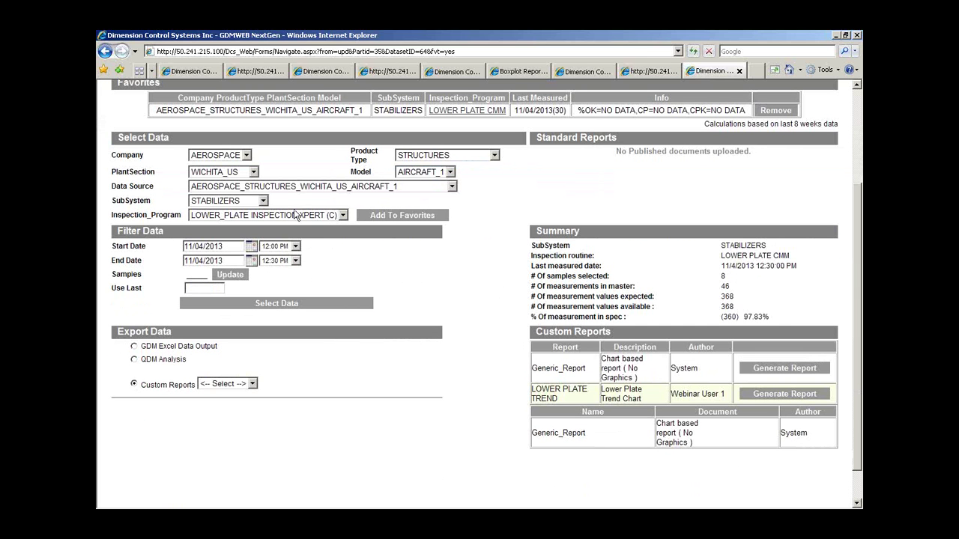
click(238, 275)
scroll(343, 289, down, 3)
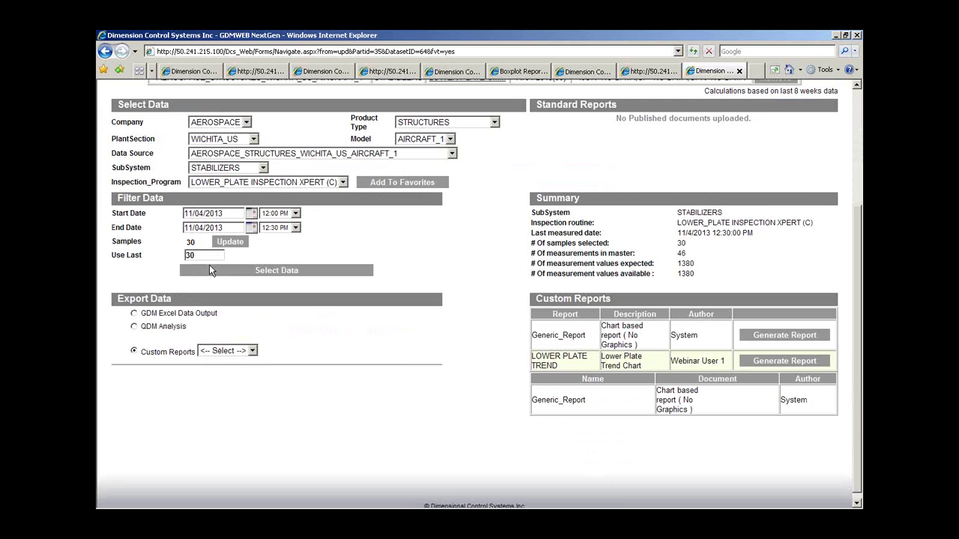
double_click(190, 256)
text(1)
click(270, 270)
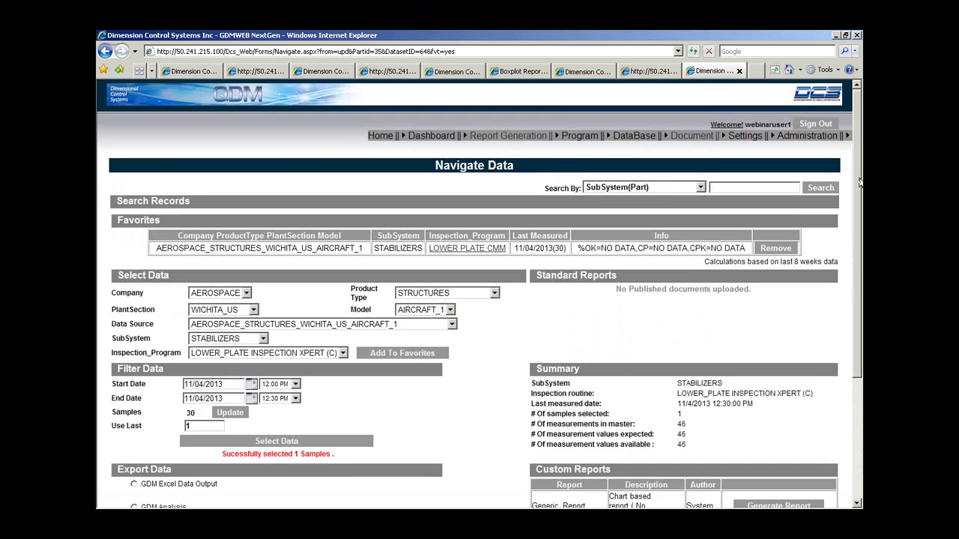
- Generate an AS9102 custom report from the selected sample data
drag(861, 181, 861, 285)
click(253, 369)
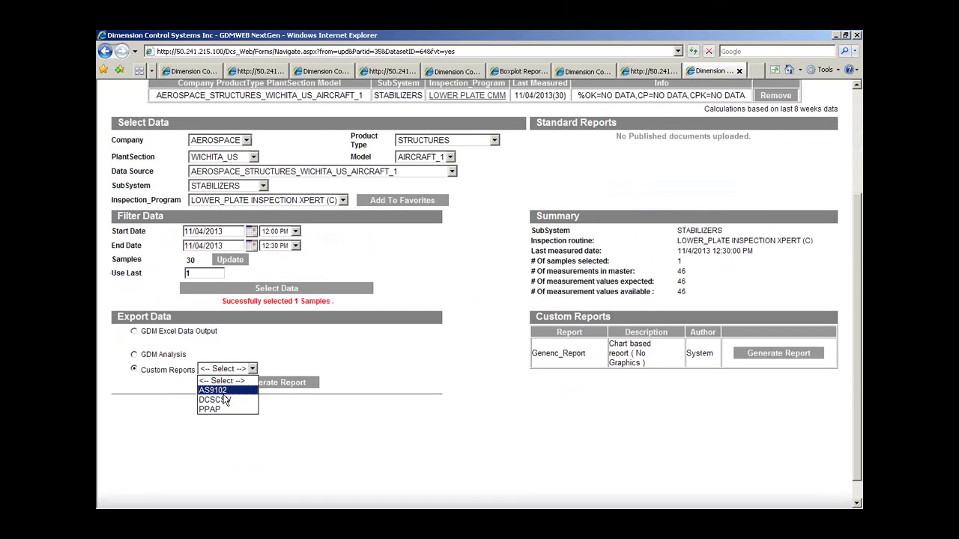
click(222, 390)
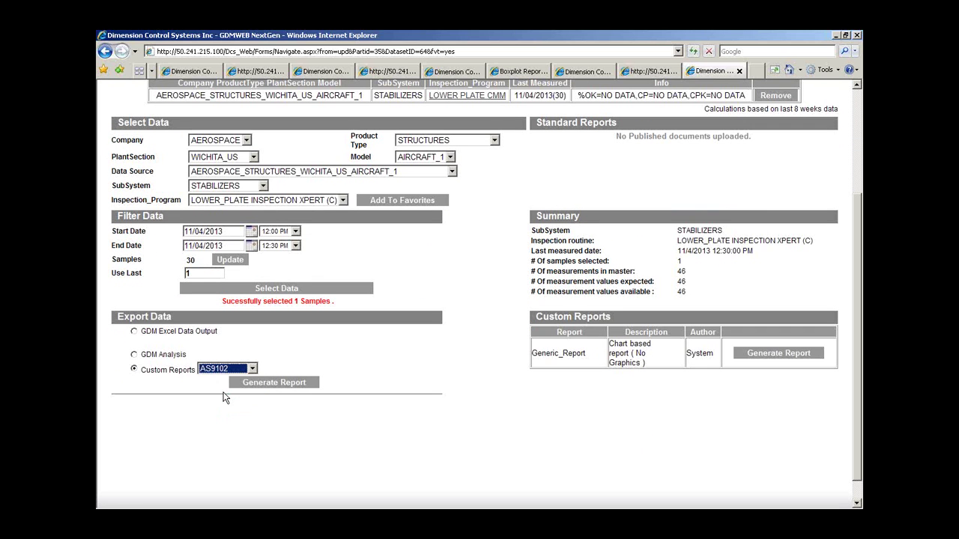
click(272, 389)
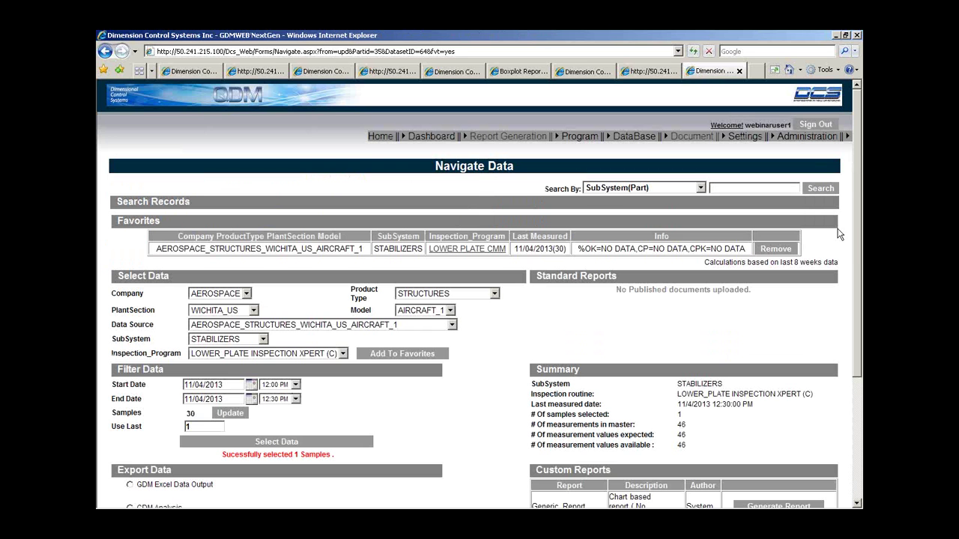
drag(858, 207, 859, 286)
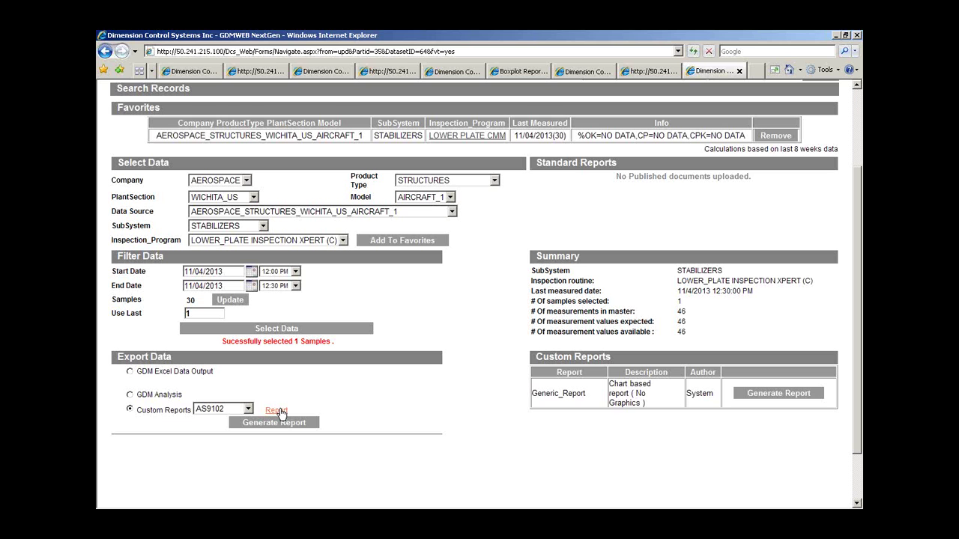
- Switch to InspectionXpert OnDemand and examine the color-coded, ballooned dimensions on the LOWER PLATE CMM - C4 drawing
click(835, 36)
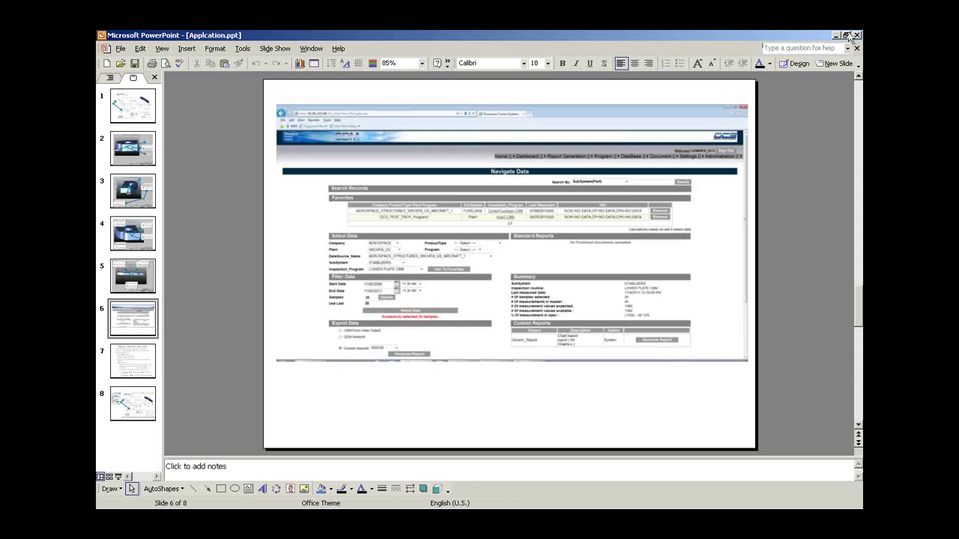
click(835, 35)
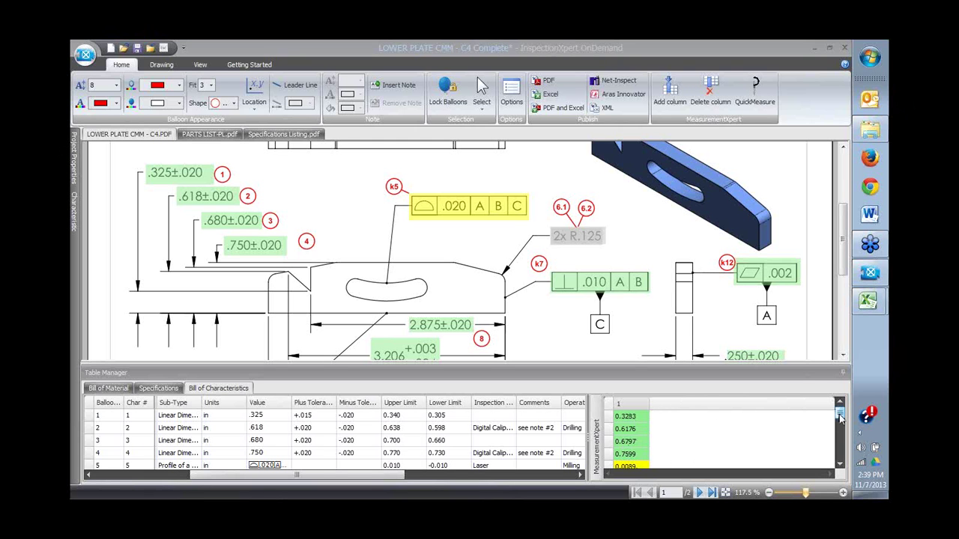
mouse_move(840, 417)
mouse_down()
mouse_move(840, 445)
mouse_move(840, 417)
mouse_up()
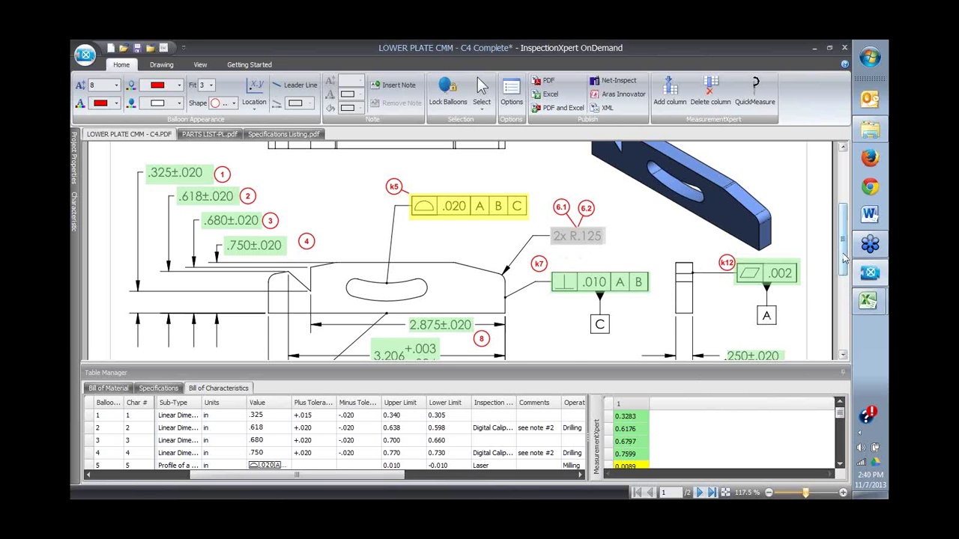
mouse_move(844, 259)
mouse_down()
mouse_move(841, 238)
mouse_move(843, 305)
mouse_move(843, 241)
mouse_move(844, 254)
mouse_up()
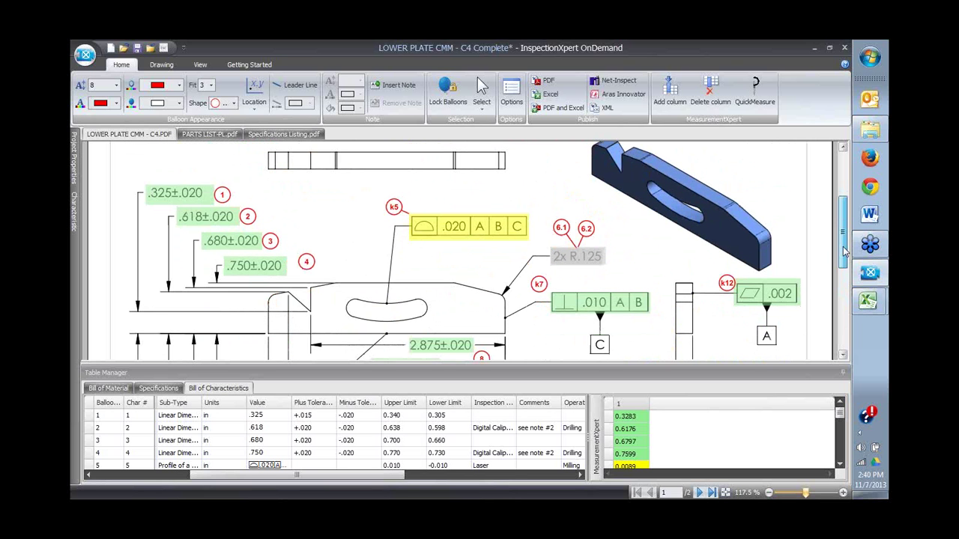
drag(844, 253, 840, 277)
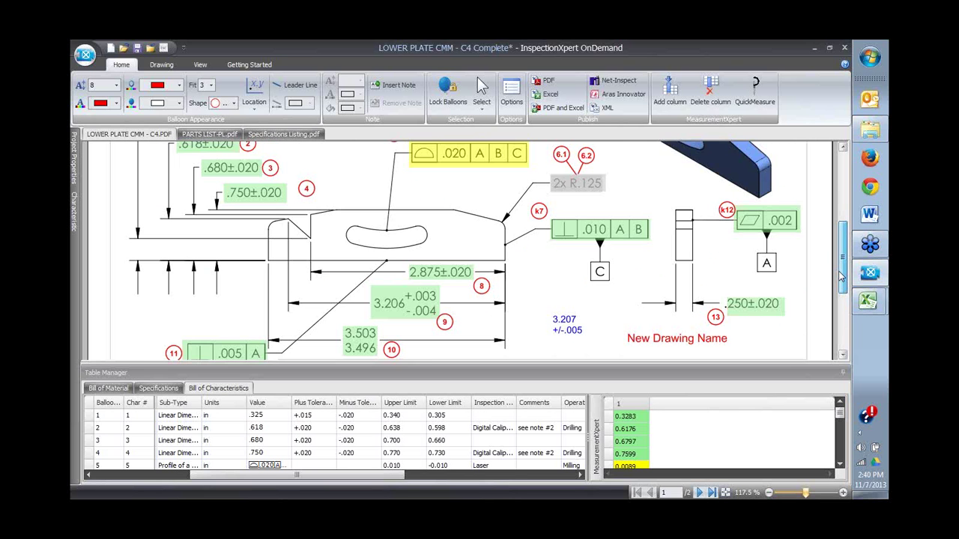
- Open the Excel export settings and switch to Excel to show the LOWER PLATE CMM - C4 Complete-FAIR-Copy.xlsx report
click(549, 94)
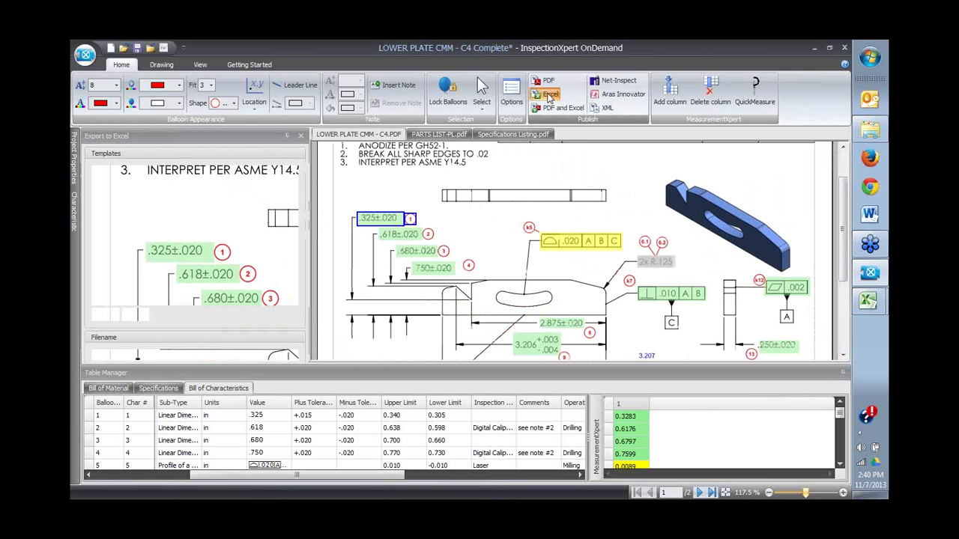
click(869, 300)
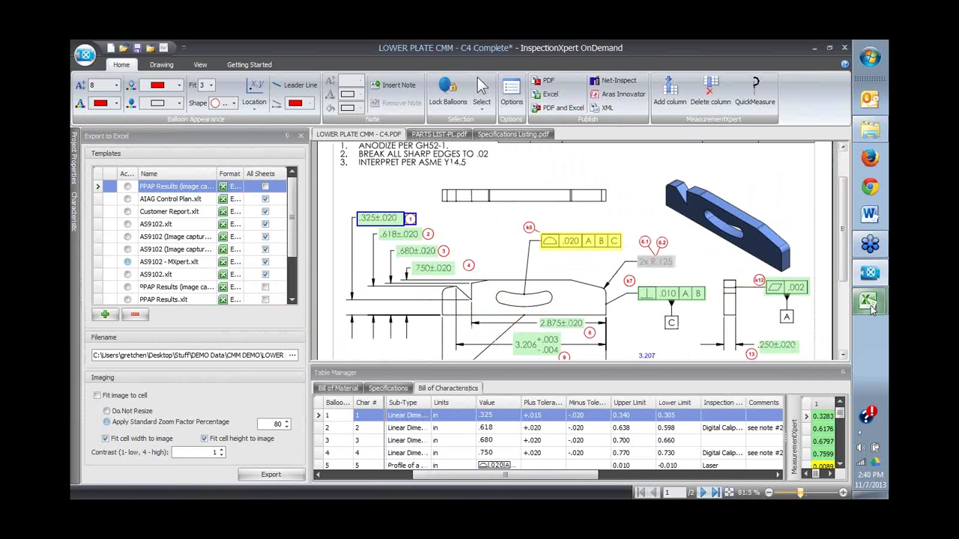
click(800, 313)
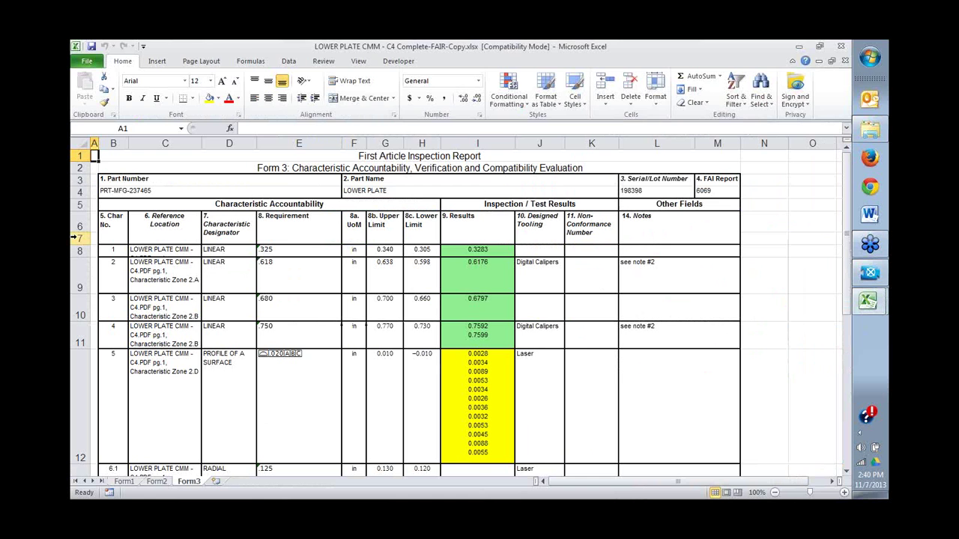